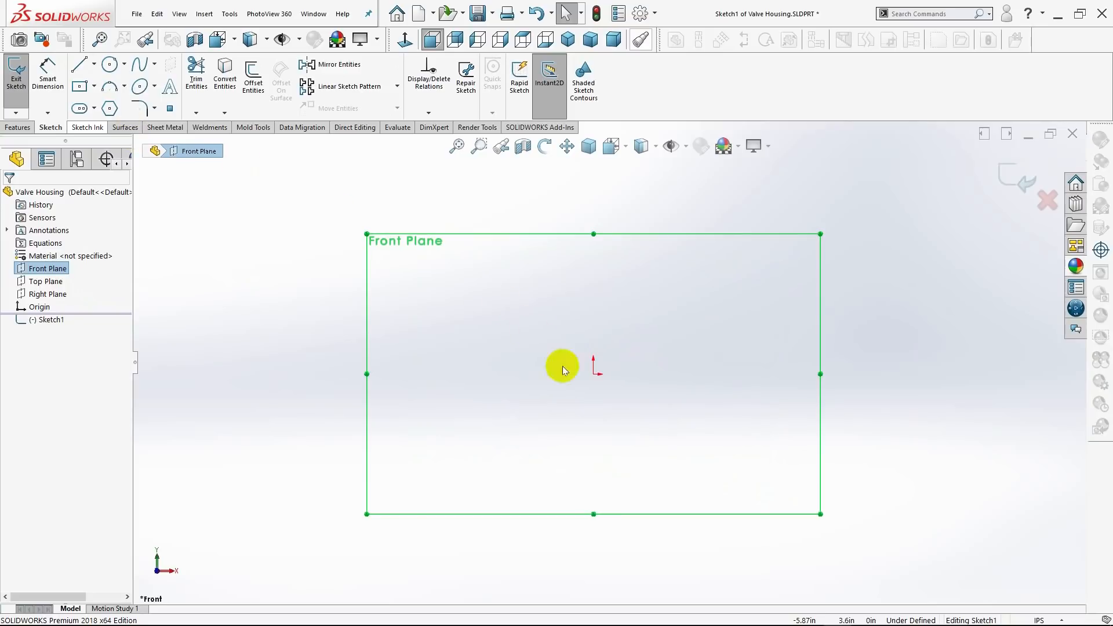
- Sketch a 3.75 in by 3.75 in center rectangle at the origin on the Front Plane
{"action": "key", "text": "r"}
{"action": "left_click", "coordinate": [593, 373]}
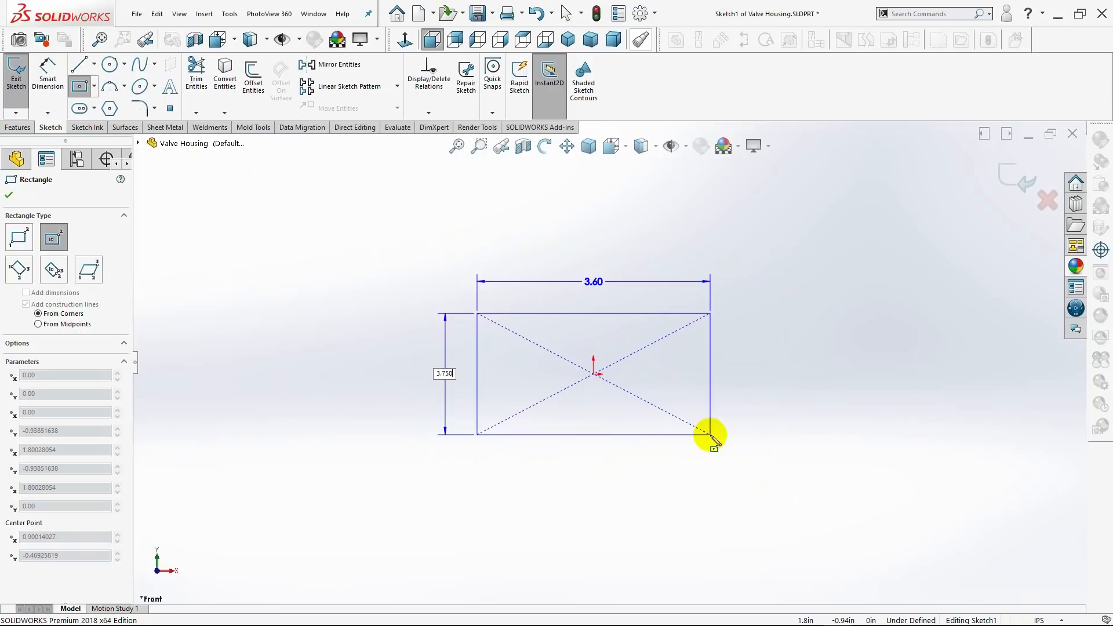
{"action": "key", "text": "Tab"}
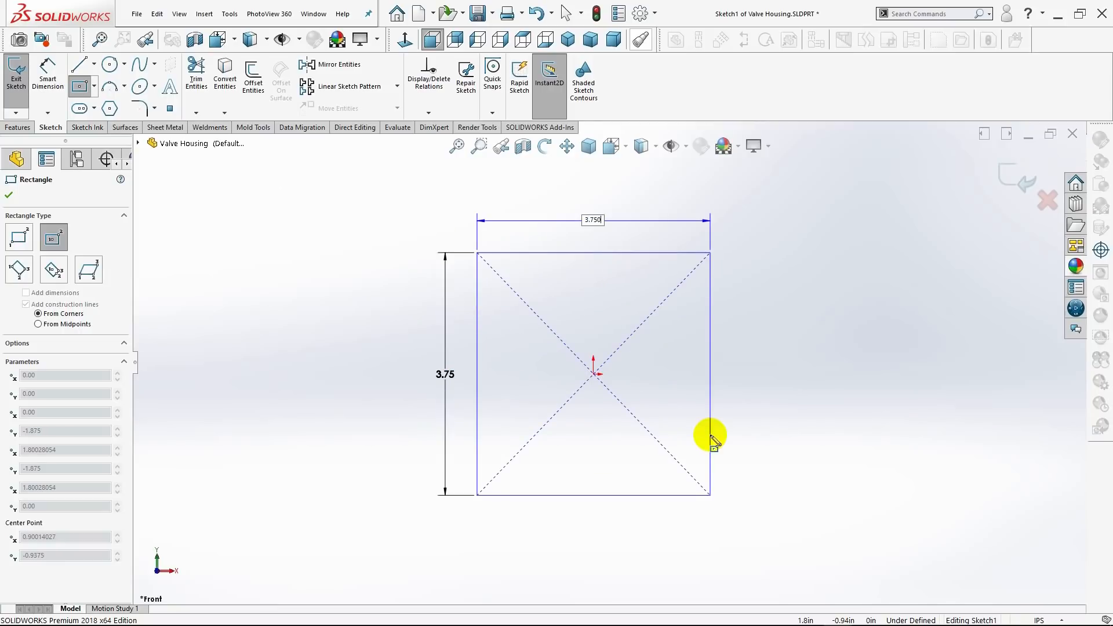
{"action": "key", "text": "Return"}
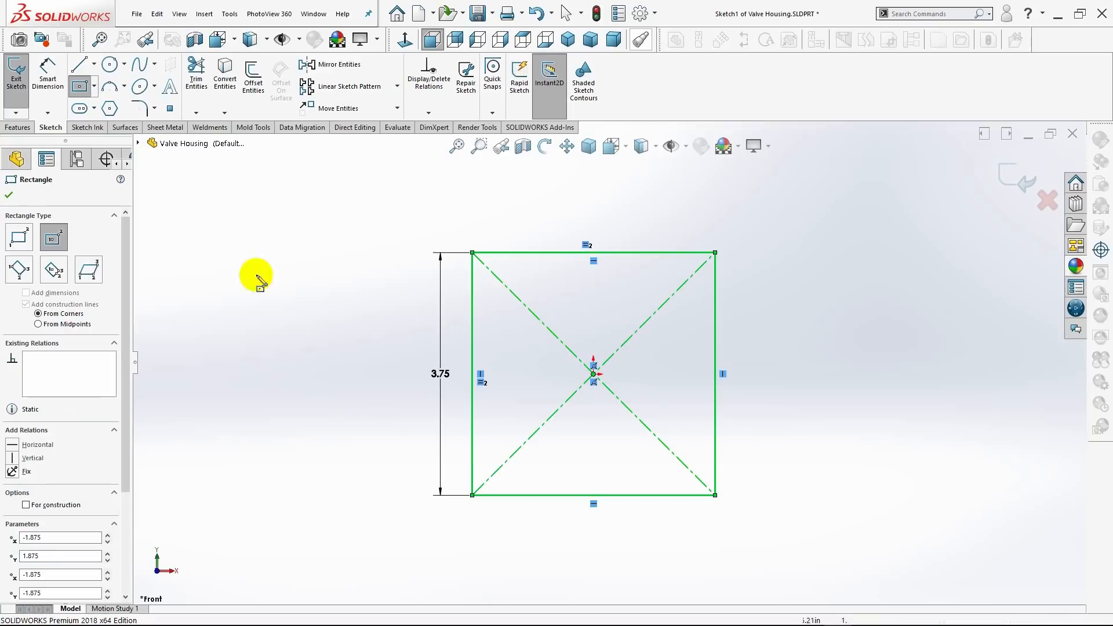
{"action": "left_click", "coordinate": [12, 199]}
- Extrude the square sketch as a boss to a blind depth of 5 in
{"action": "left_click", "coordinate": [18, 127]}
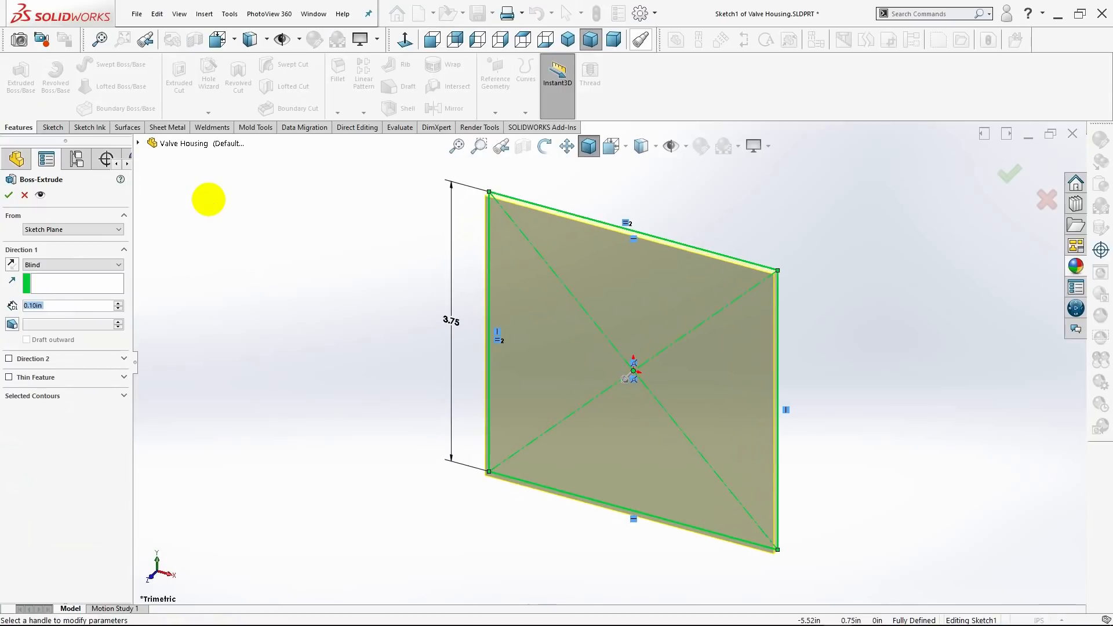
{"action": "type", "text": "5"}
{"action": "key", "text": "Return"}
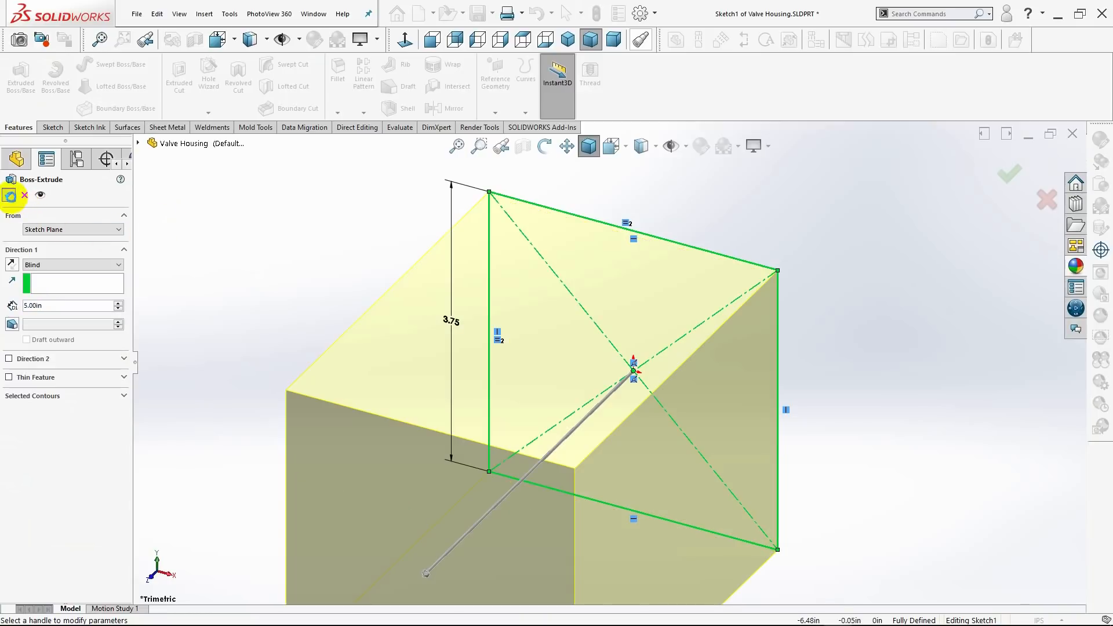
{"action": "left_click", "coordinate": [11, 197]}
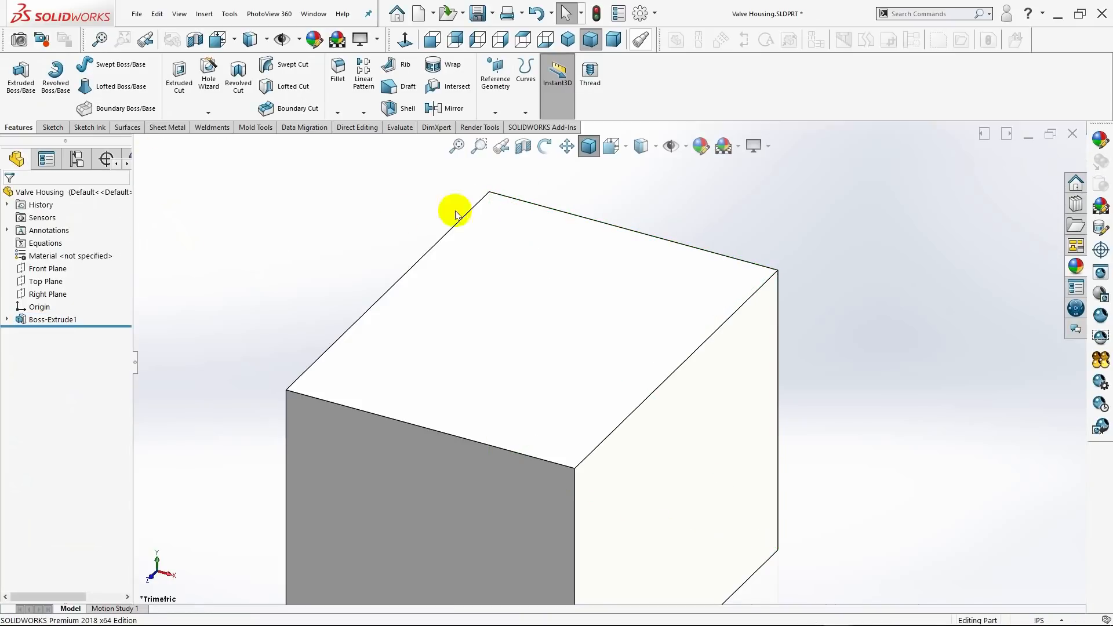
- Begin a Hole Wizard counterbore hole with the ANSI Inch standard and the Hex Bolt type
{"action": "left_click", "coordinate": [568, 39]}
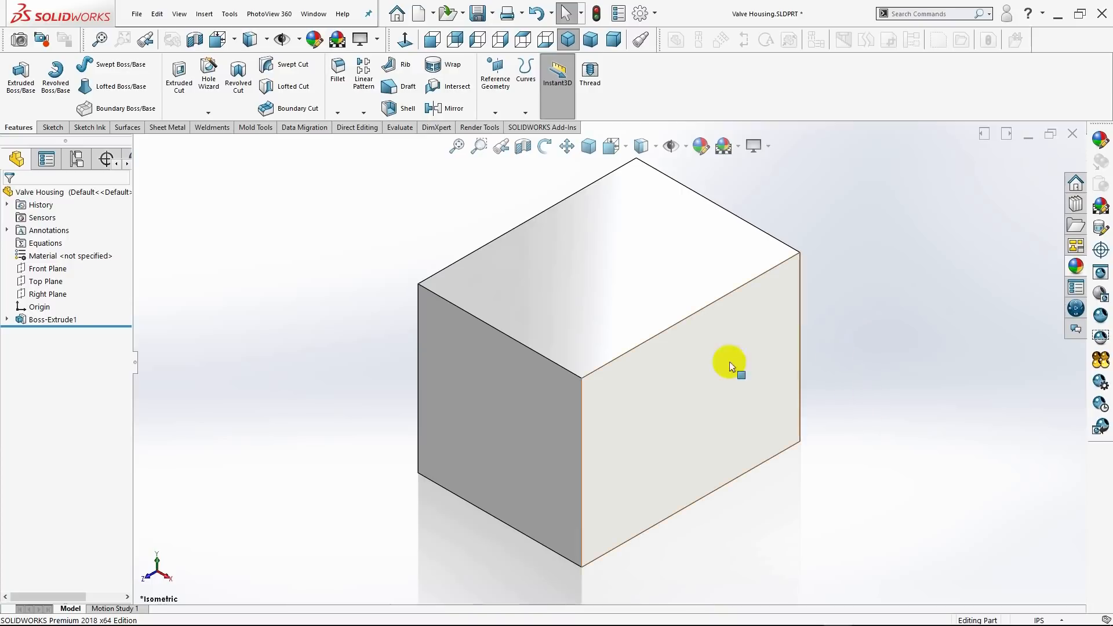
{"action": "left_click", "coordinate": [207, 87]}
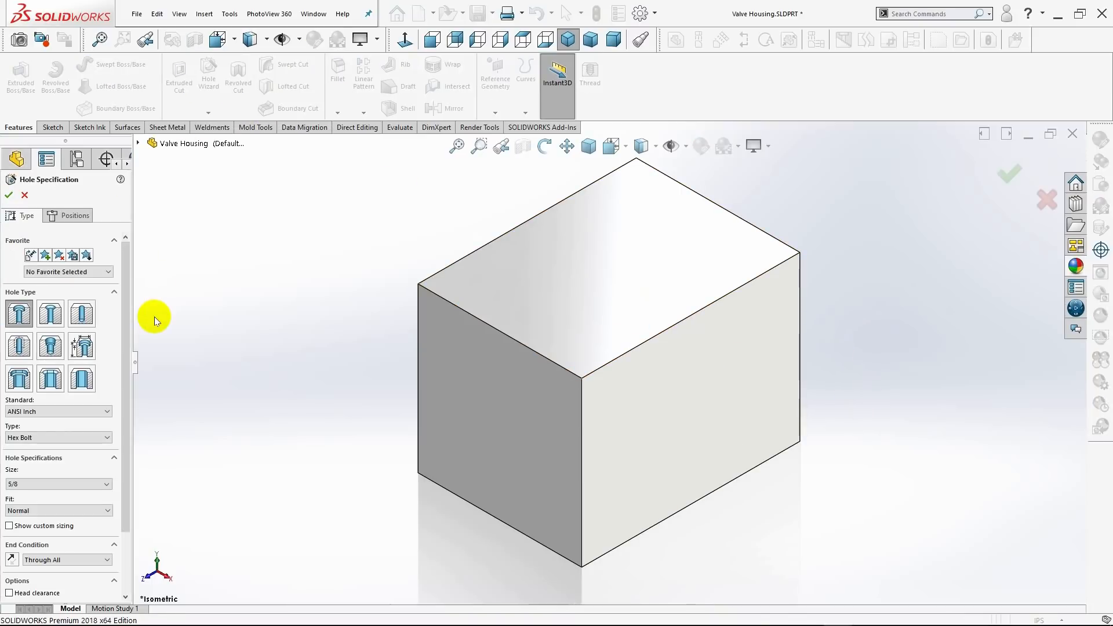
{"action": "left_click_drag", "start_coordinate": [124, 346], "coordinate": [124, 378]}
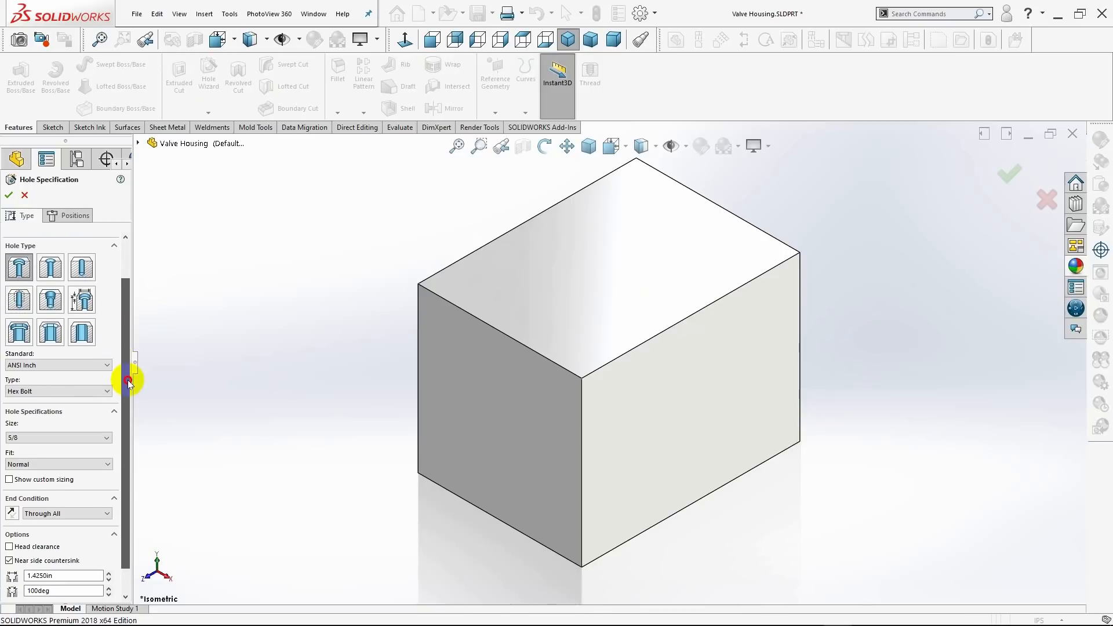
{"action": "left_click", "coordinate": [66, 394]}
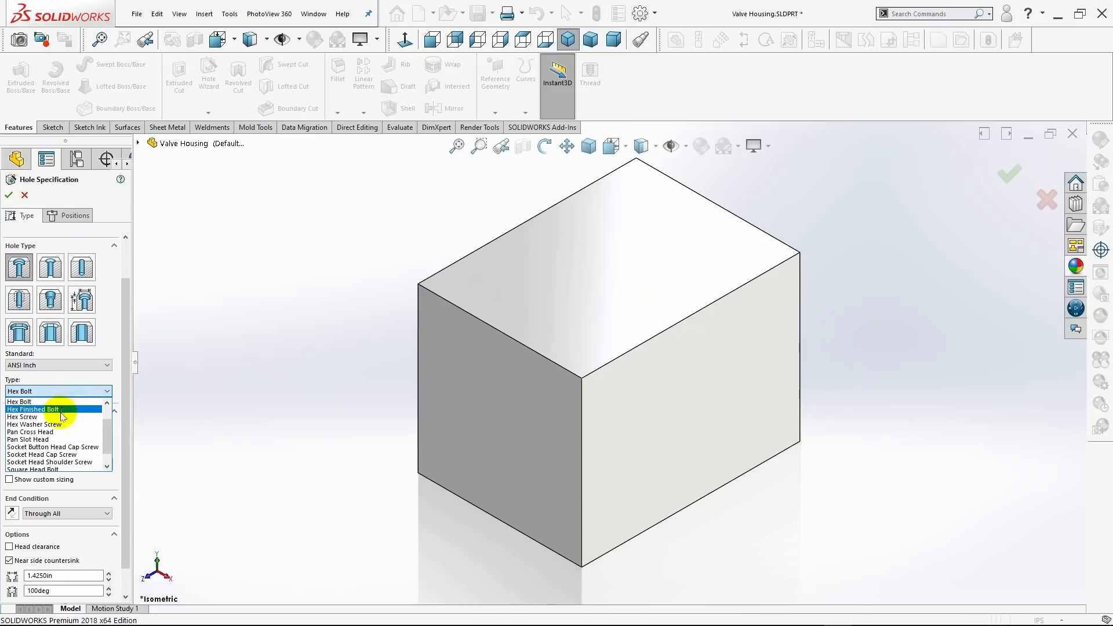
{"action": "left_click", "coordinate": [113, 404]}
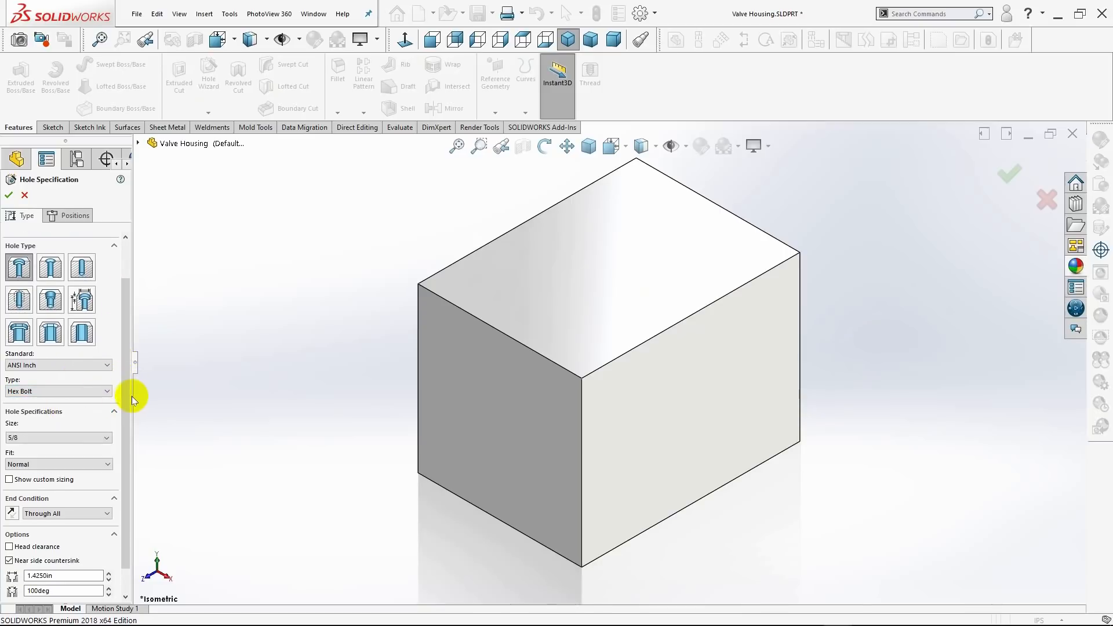
{"action": "left_click_drag", "start_coordinate": [126, 397], "coordinate": [130, 420]}
{"action": "left_click", "coordinate": [92, 409]}
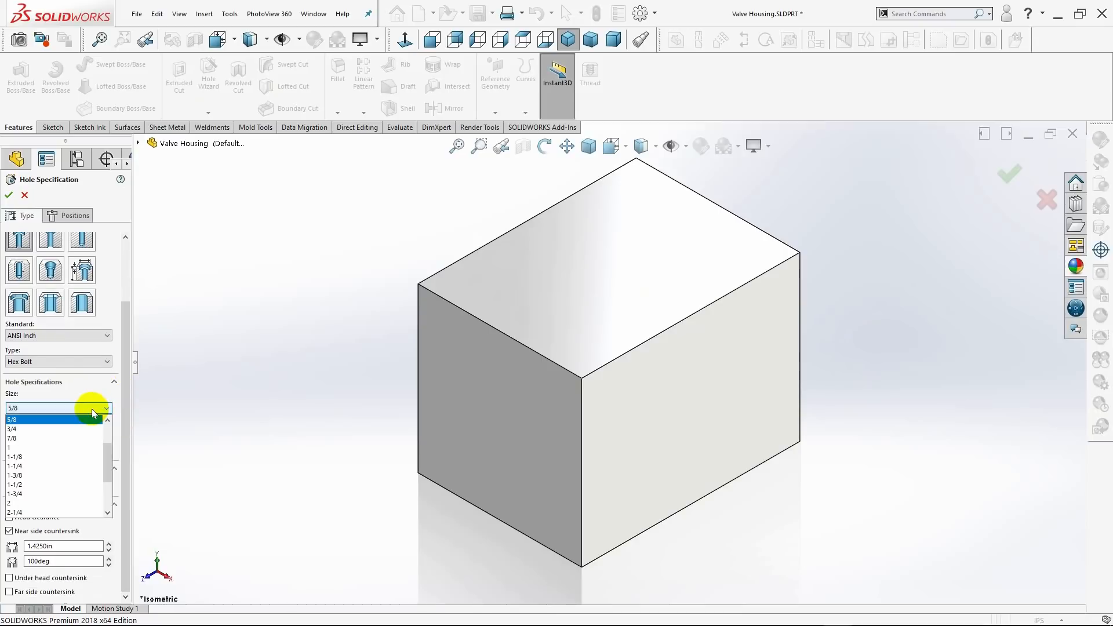
{"action": "left_click", "coordinate": [69, 426]}
{"action": "left_click", "coordinate": [71, 408]}
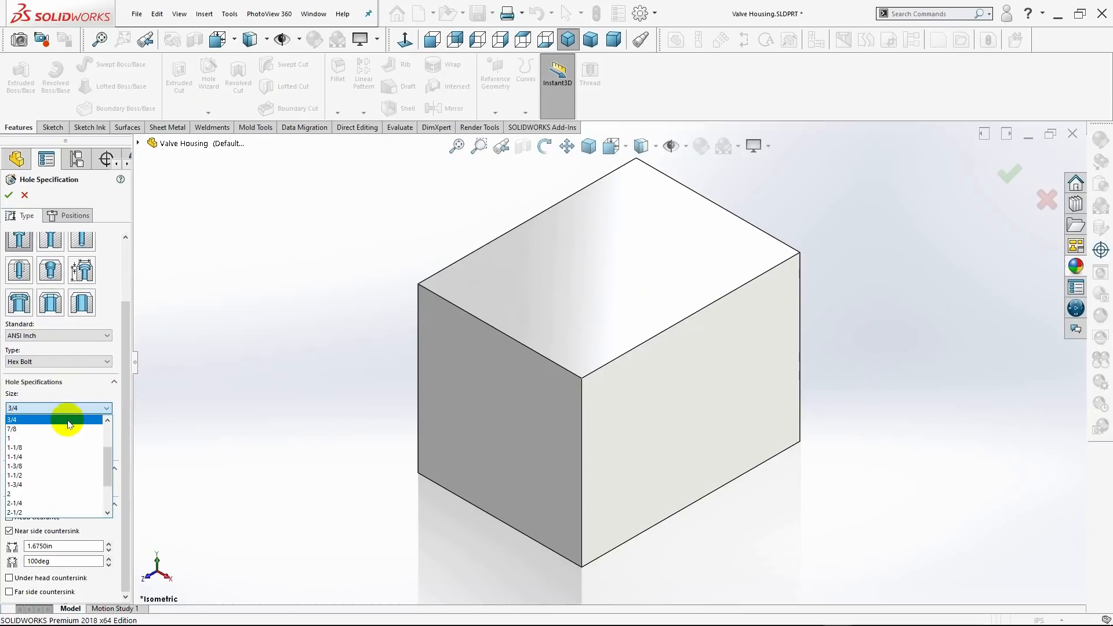
{"action": "left_click", "coordinate": [65, 428]}
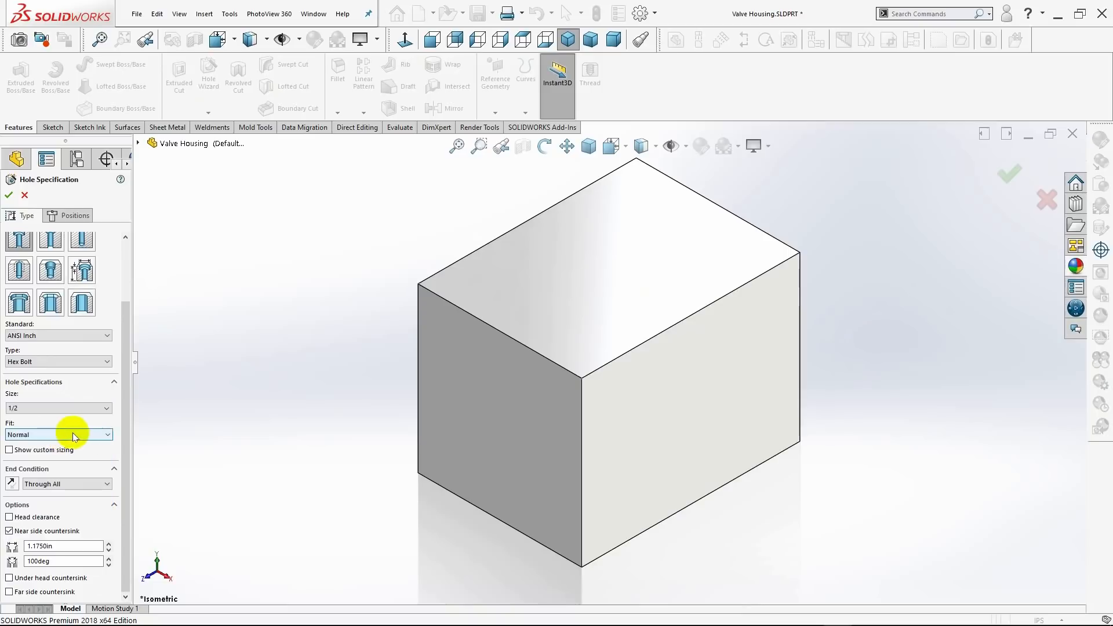
- Set the counterbore hole size to 5/8, with Normal fit and a Through All end condition
{"action": "left_click", "coordinate": [92, 408]}
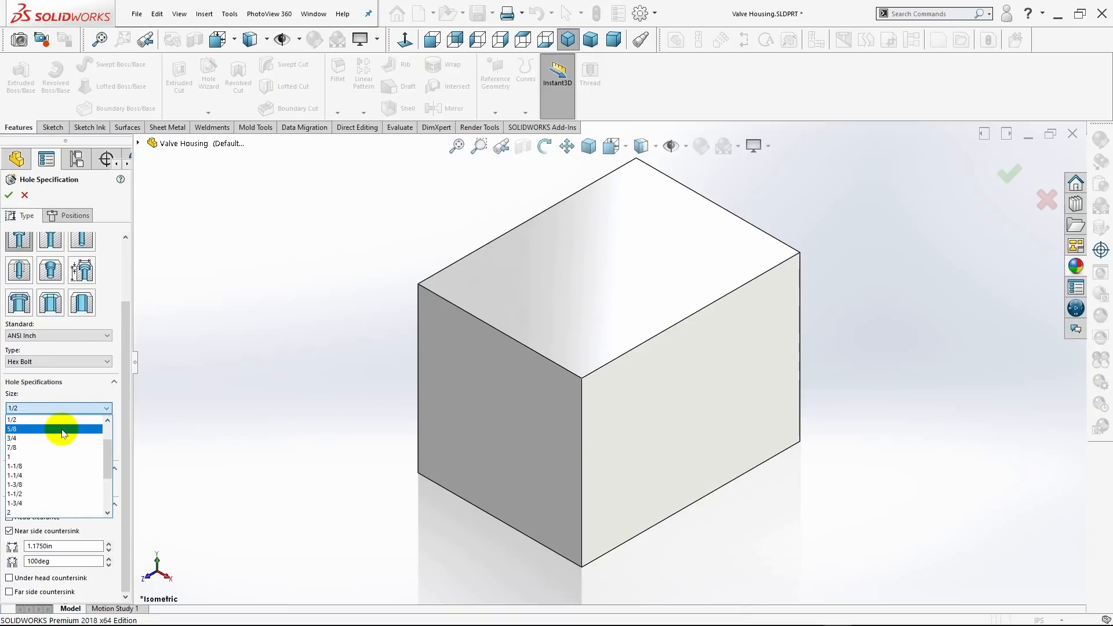
{"action": "left_click", "coordinate": [58, 429]}
{"action": "left_click", "coordinate": [128, 445]}
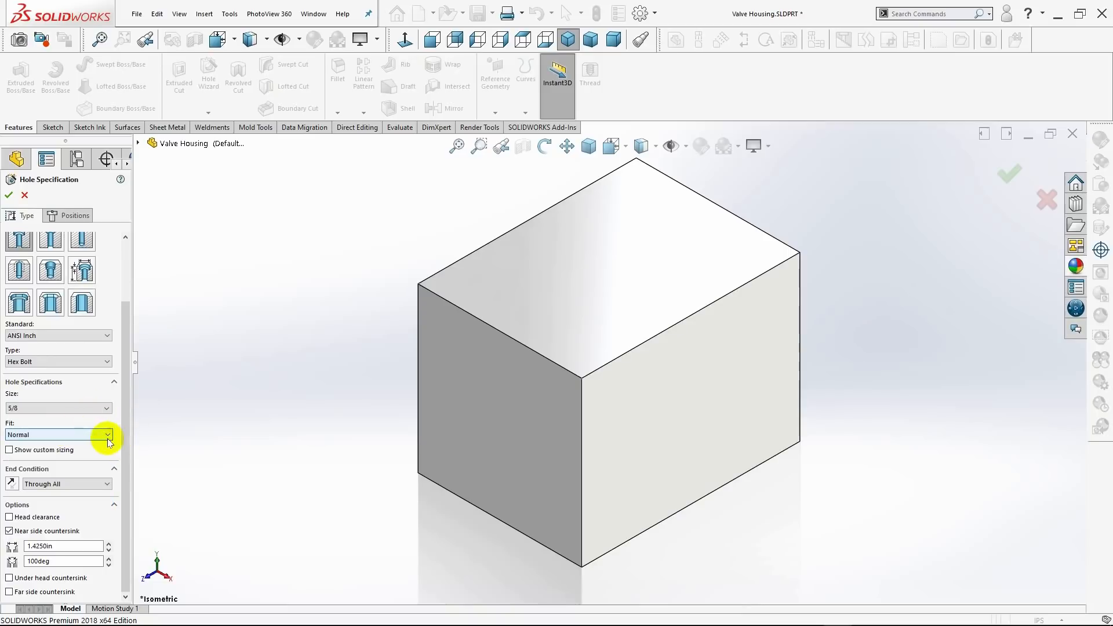
- Place the hole on the block's top face, in line with the origin and about 2.43 in from it
{"action": "left_click", "coordinate": [71, 216]}
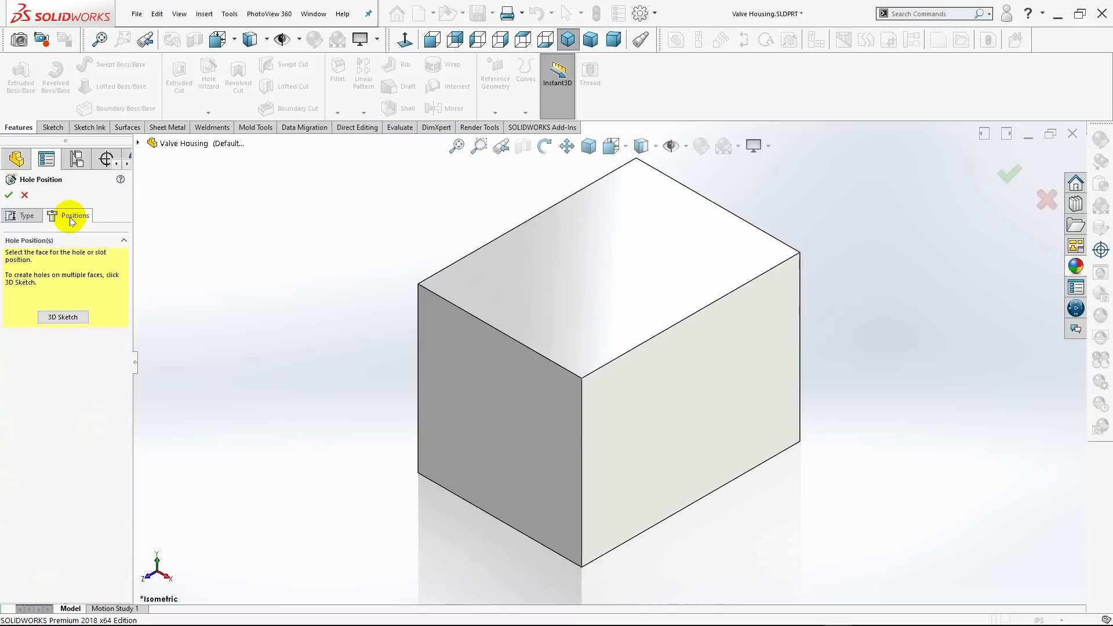
{"action": "left_click", "coordinate": [608, 285]}
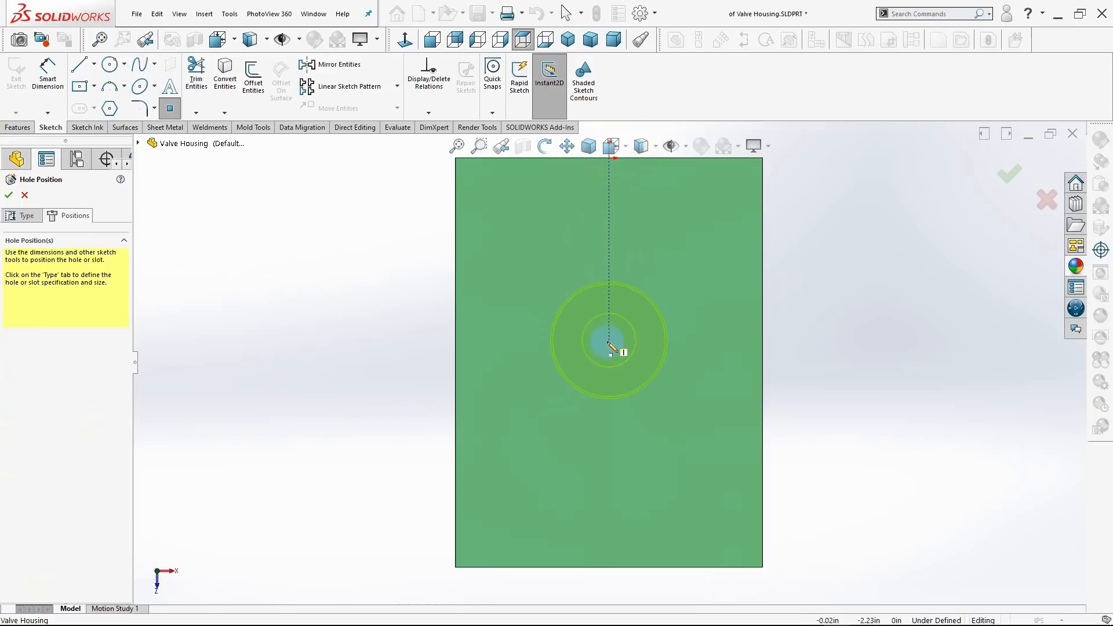
{"action": "left_click", "coordinate": [608, 357]}
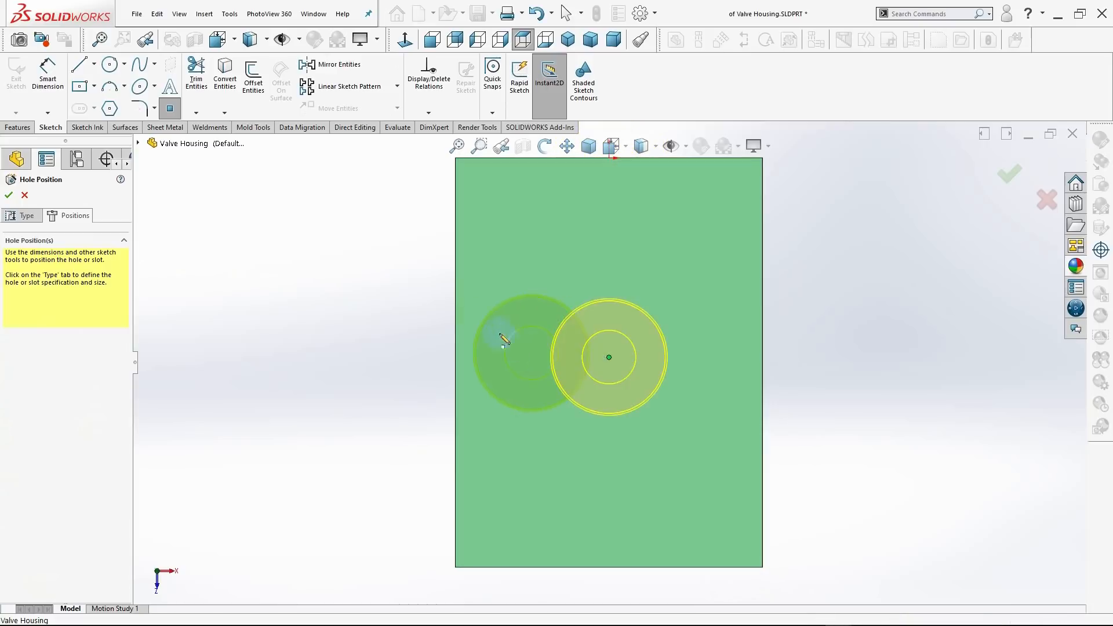
- Dimension the hole center 2.50 in from the origin at the top face's back edge
{"action": "left_click", "coordinate": [47, 72]}
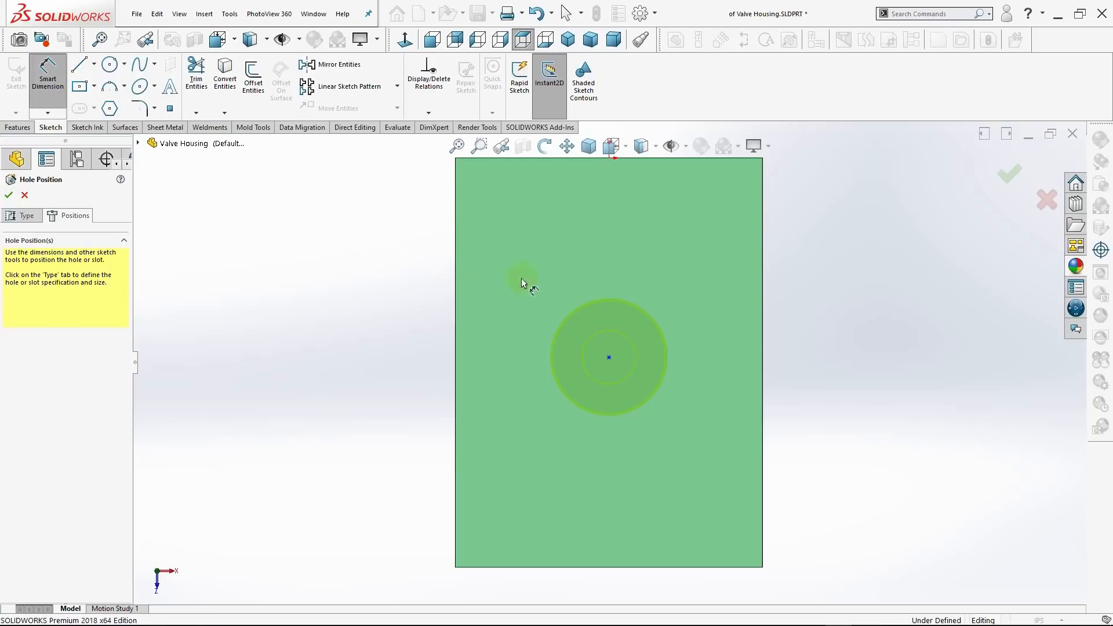
{"action": "scroll", "coordinate": [698, 313], "scroll_direction": "up", "scroll_amount": 3}
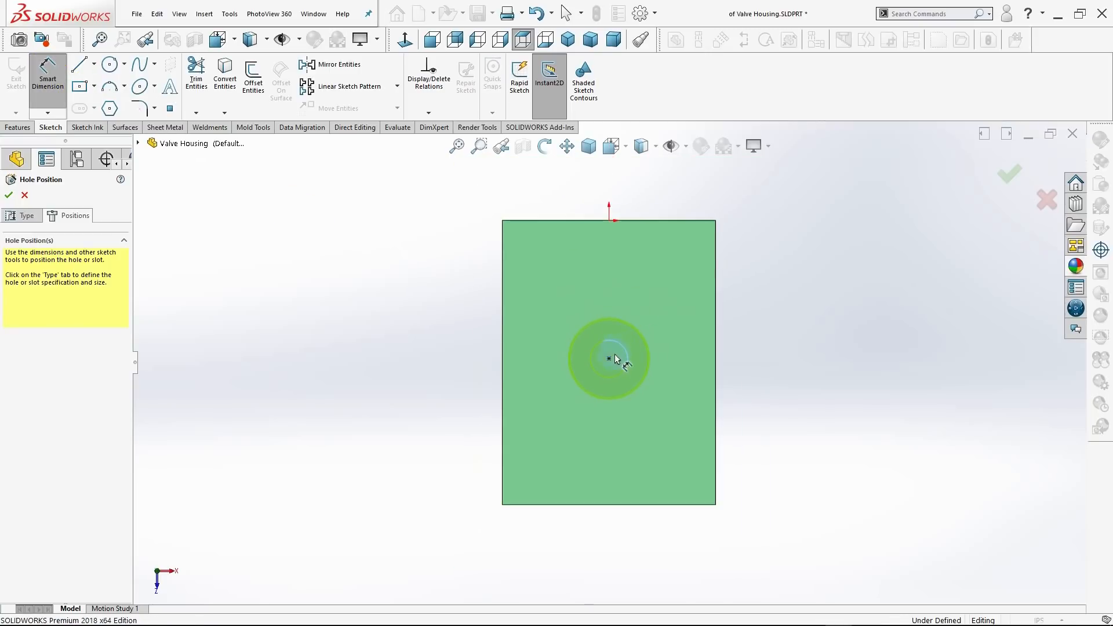
{"action": "left_click", "coordinate": [610, 359]}
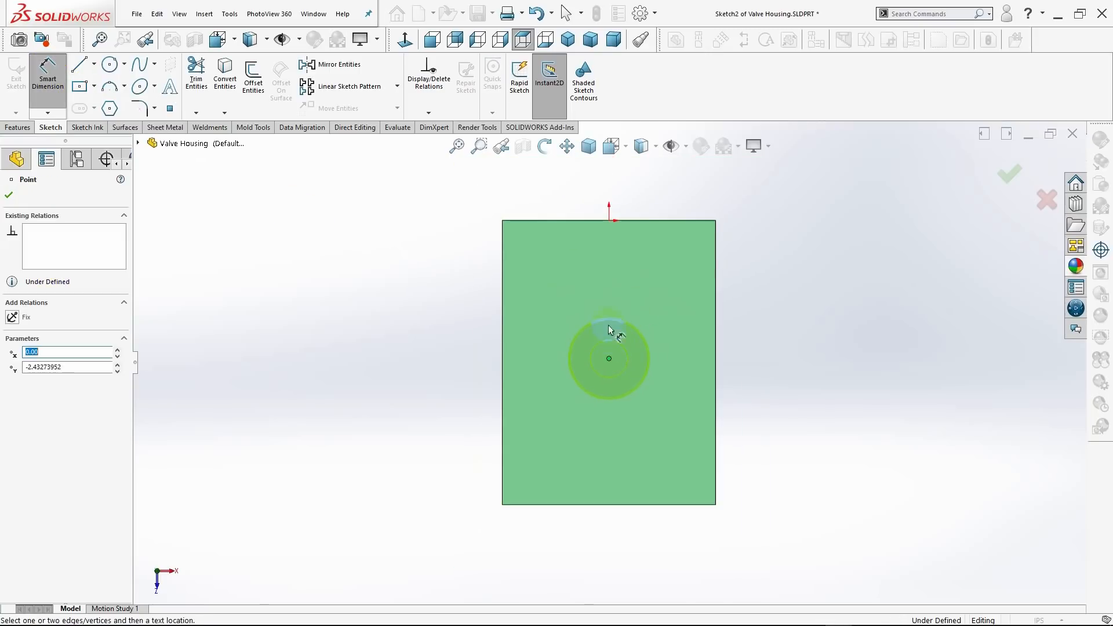
{"action": "left_click", "coordinate": [608, 221]}
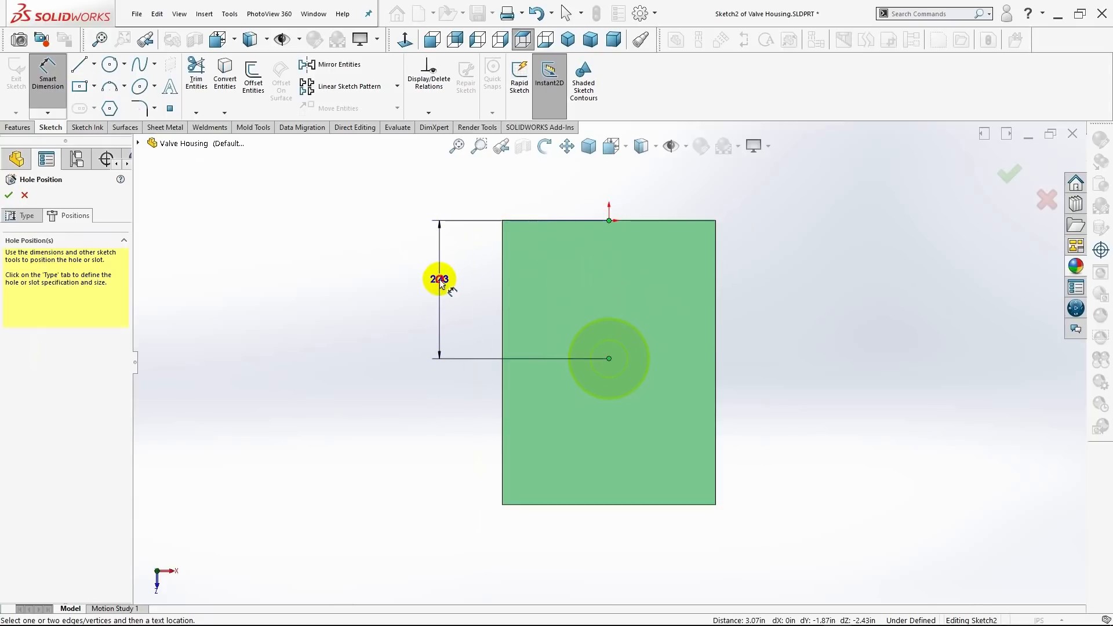
{"action": "left_click", "coordinate": [440, 281]}
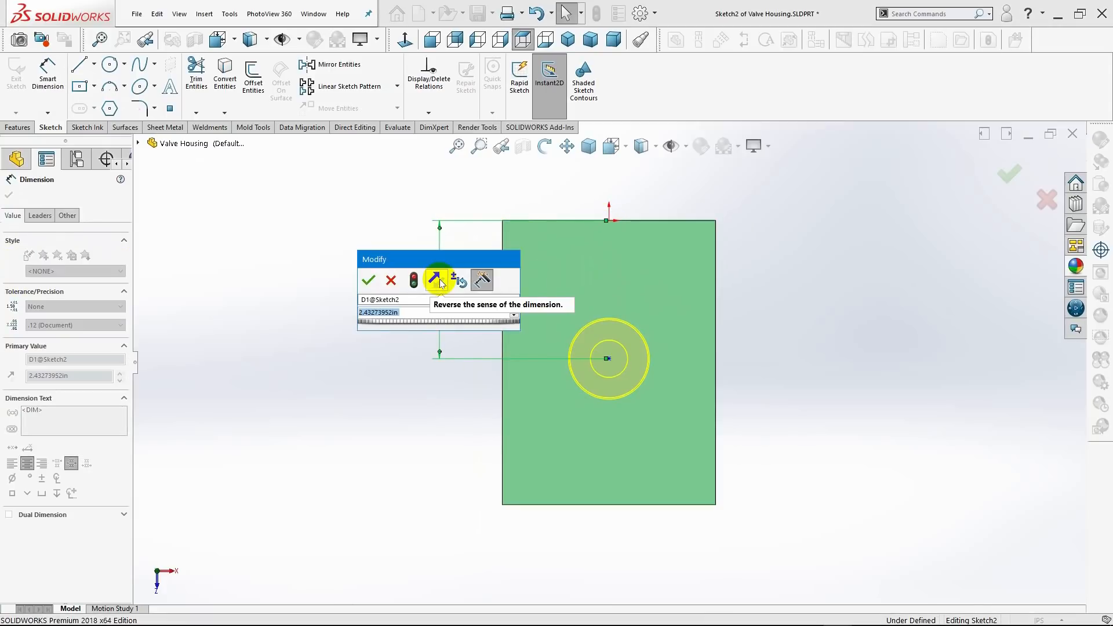
{"action": "type", "text": "2.50"}
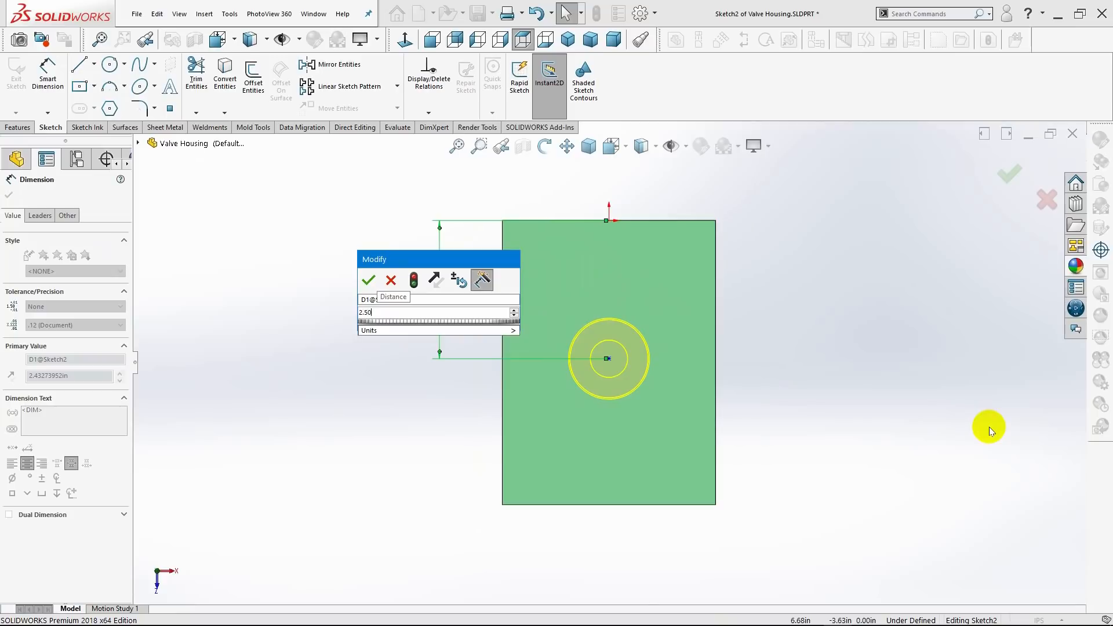
{"action": "key", "text": "Return"}
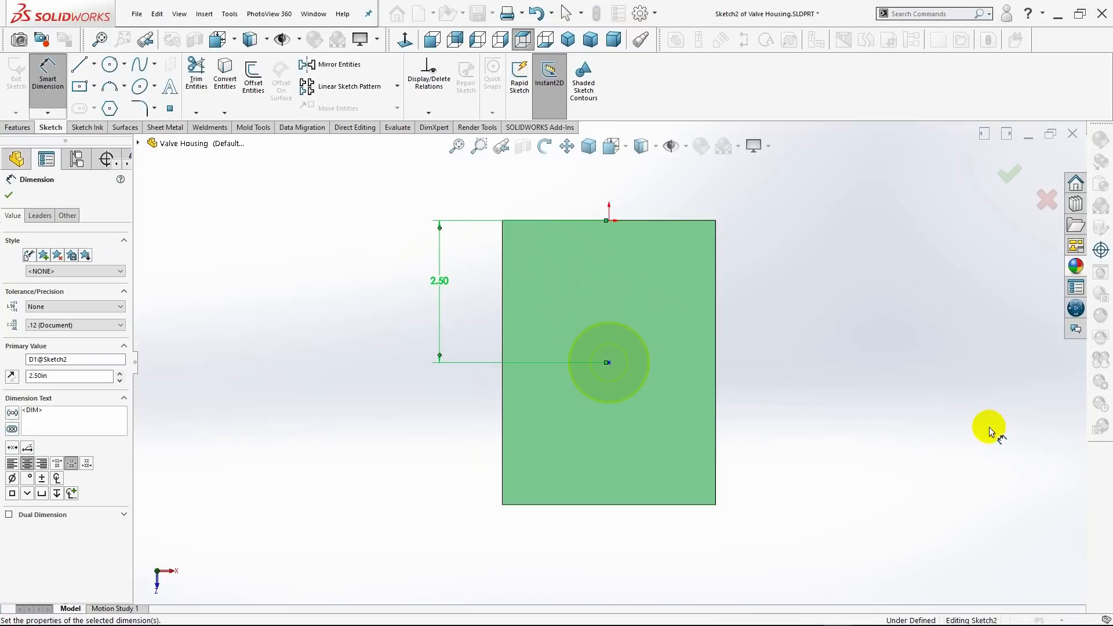
{"action": "left_click", "coordinate": [9, 195]}
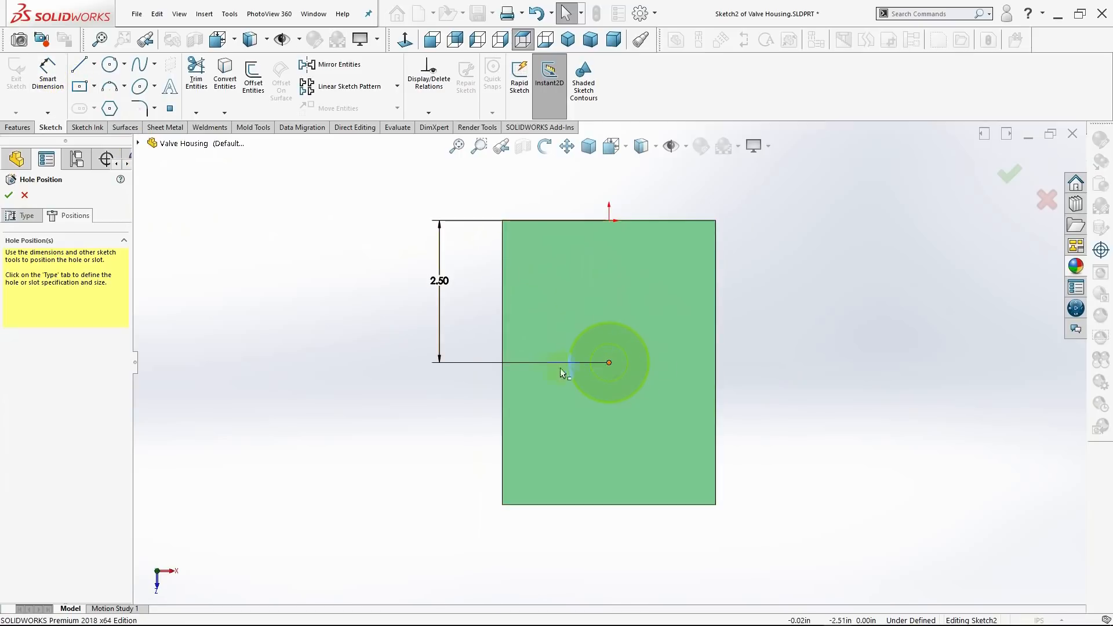
- Dimension the hole center 1.875 in from the top face's long left edge
{"action": "left_click", "coordinate": [609, 362]}
{"action": "left_click", "coordinate": [502, 372]}
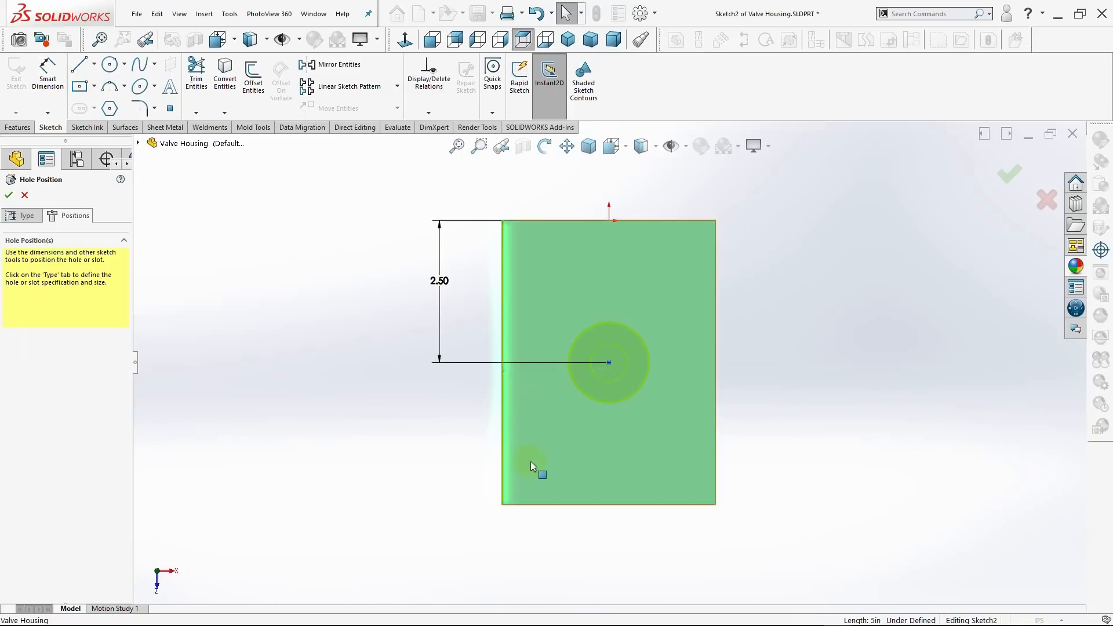
{"action": "left_click", "coordinate": [47, 73]}
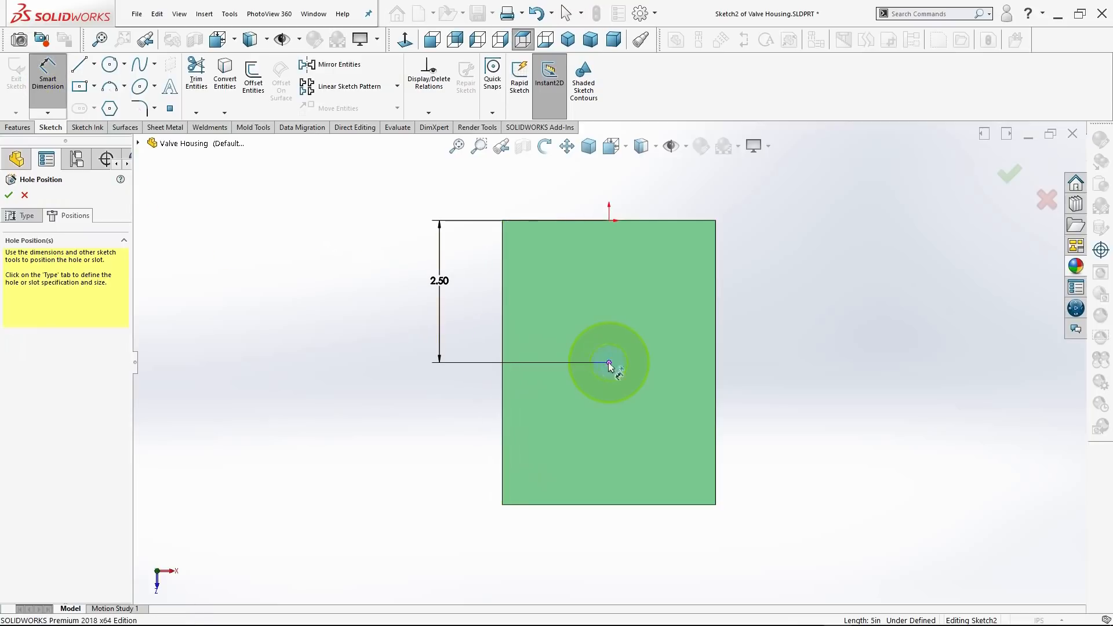
{"action": "left_click", "coordinate": [608, 362]}
{"action": "left_click", "coordinate": [501, 380]}
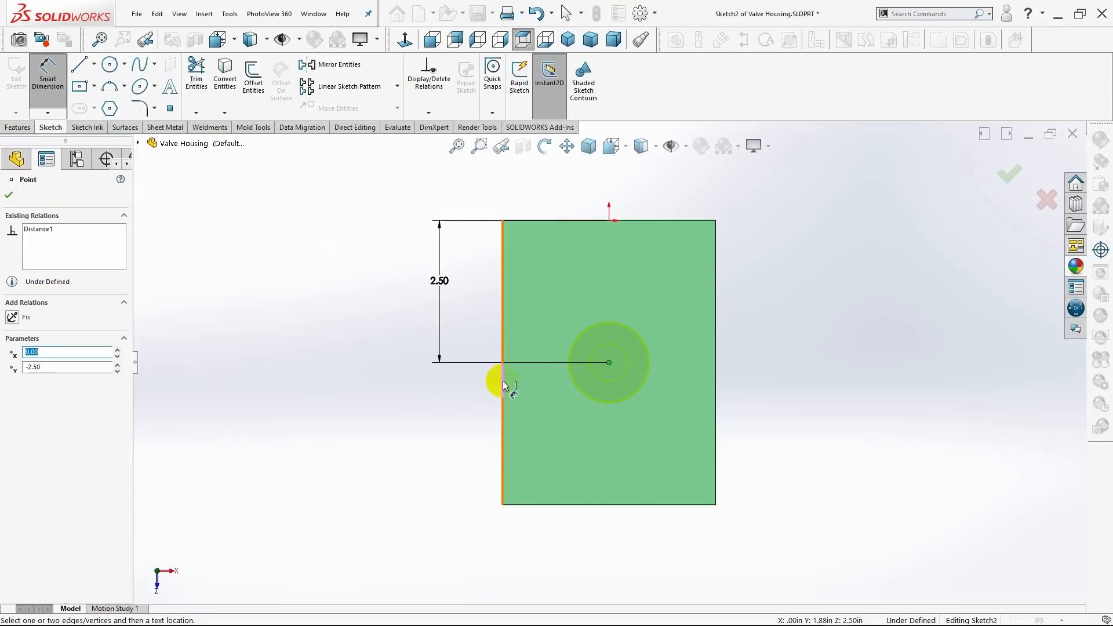
{"action": "left_click", "coordinate": [564, 551]}
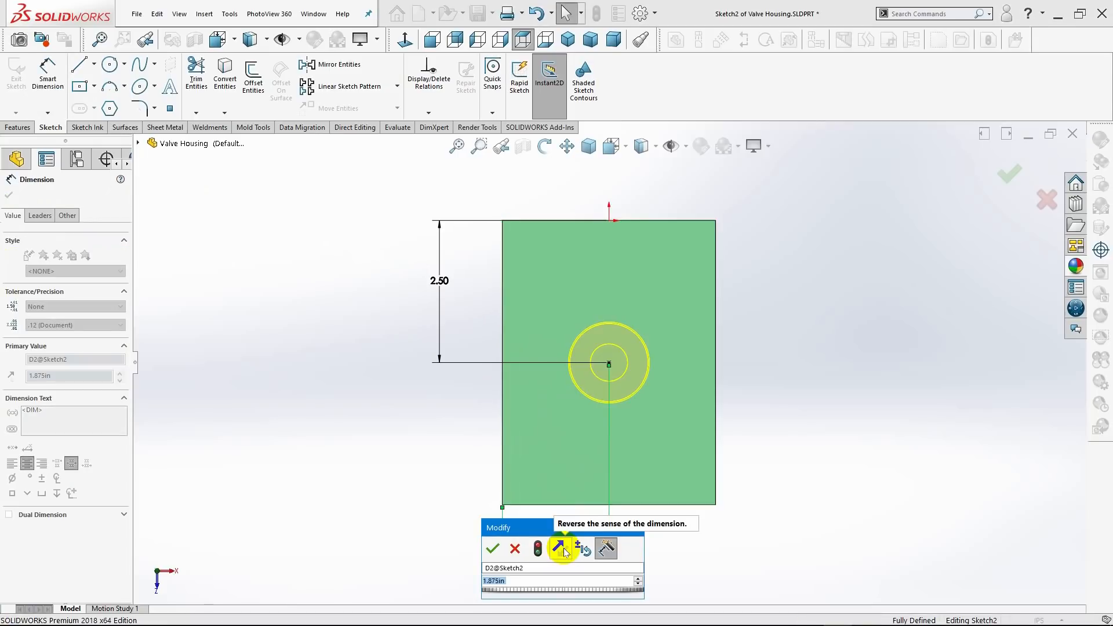
{"action": "type", "text": "\\"}
{"action": "key", "text": "BackSpace"}
{"action": "type", "text": "="}
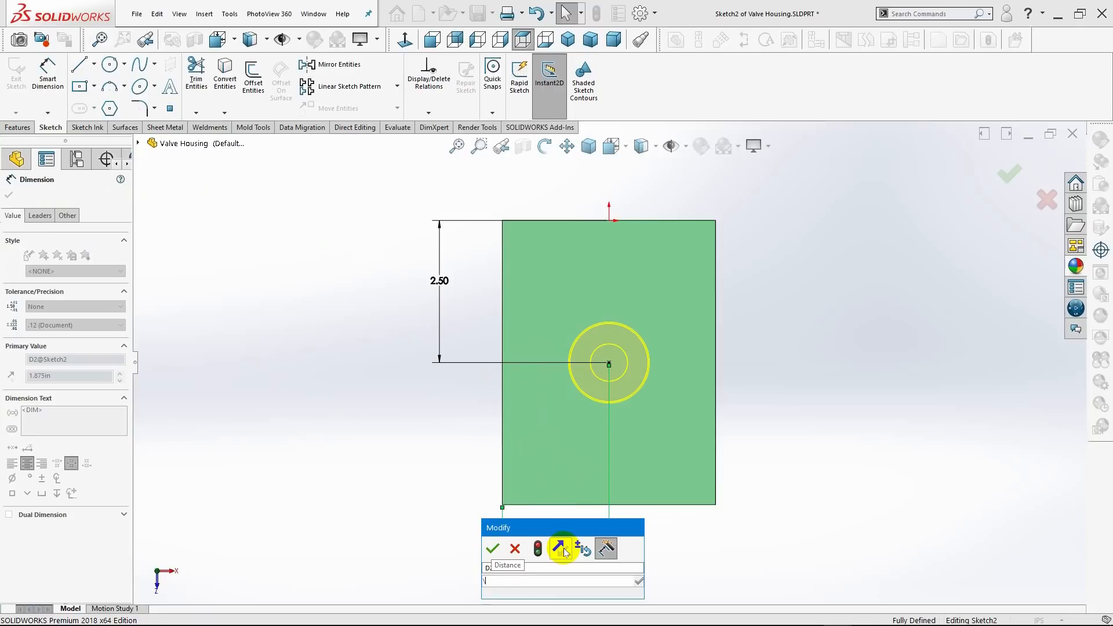
{"action": "type", "text": "1.8750"}
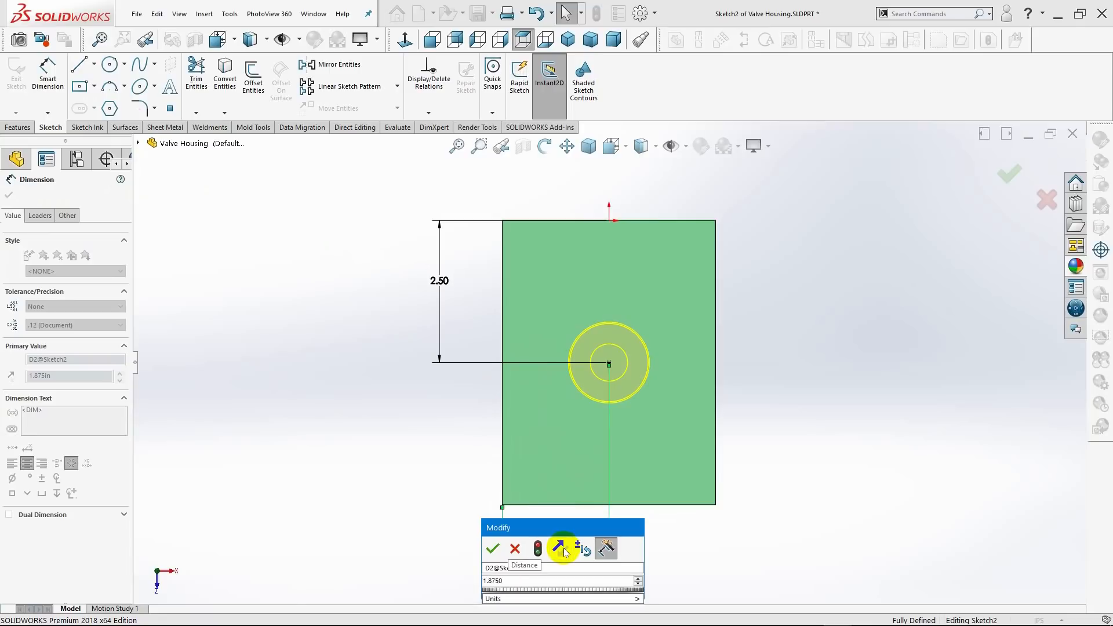
{"action": "key", "text": "Return"}
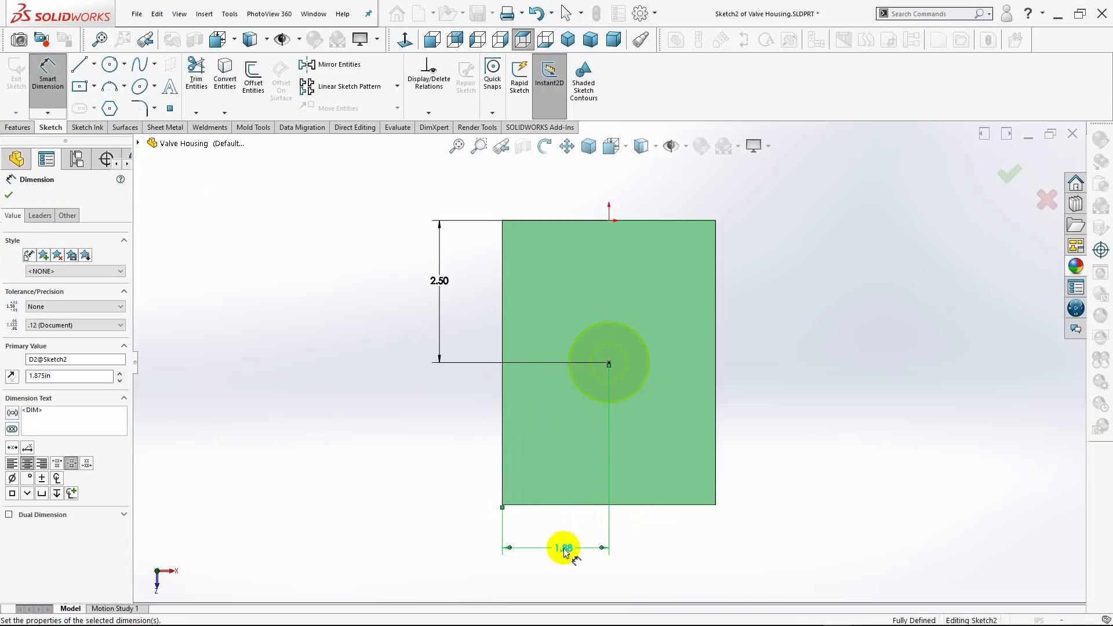
{"action": "left_click", "coordinate": [9, 197]}
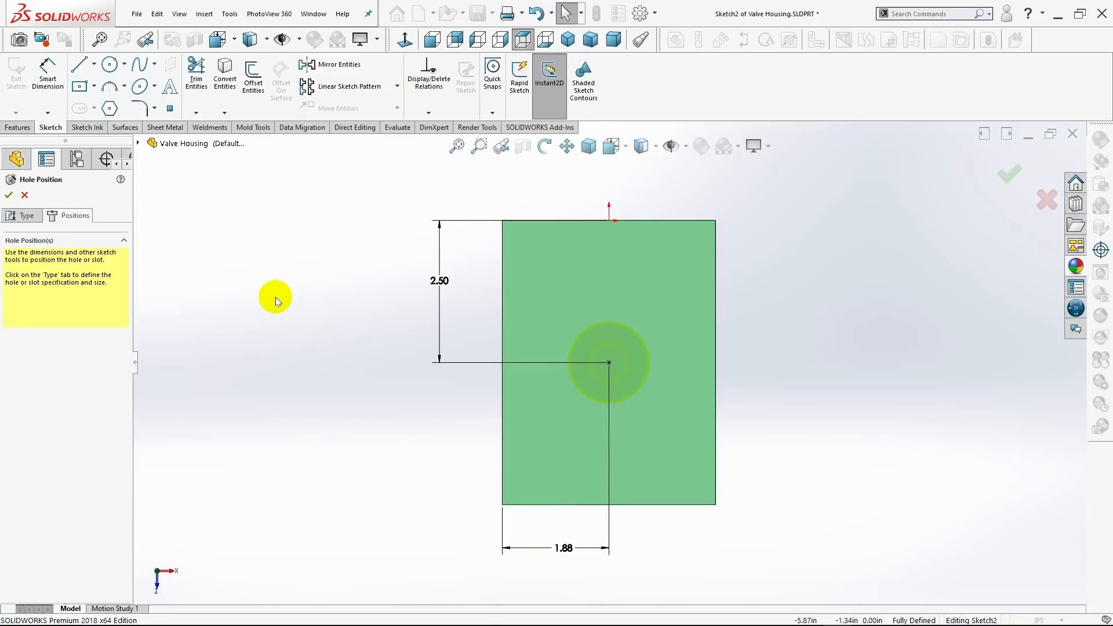
- Finish the 5/8 hex bolt counterbore hole on the block's top face
{"action": "left_click", "coordinate": [29, 216]}
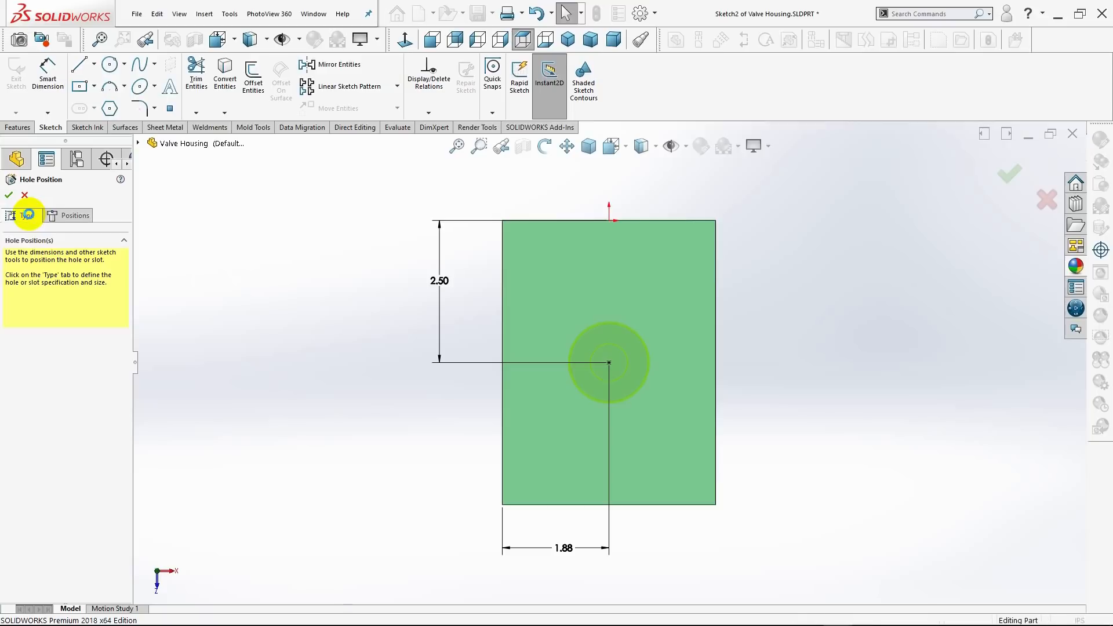
{"action": "left_click", "coordinate": [567, 39]}
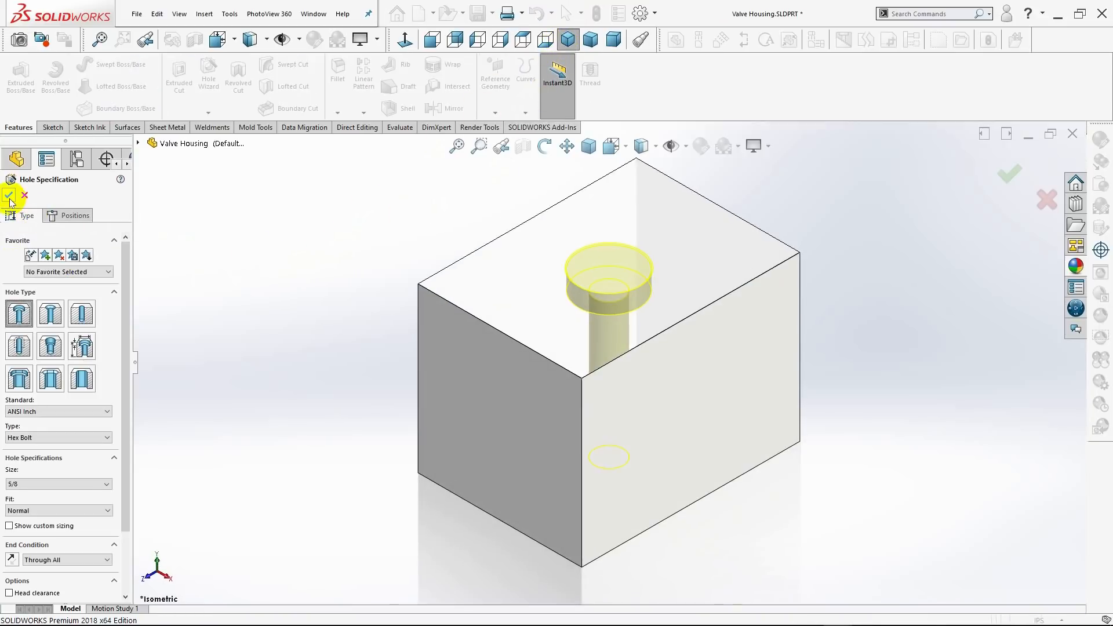
{"action": "left_click", "coordinate": [8, 197]}
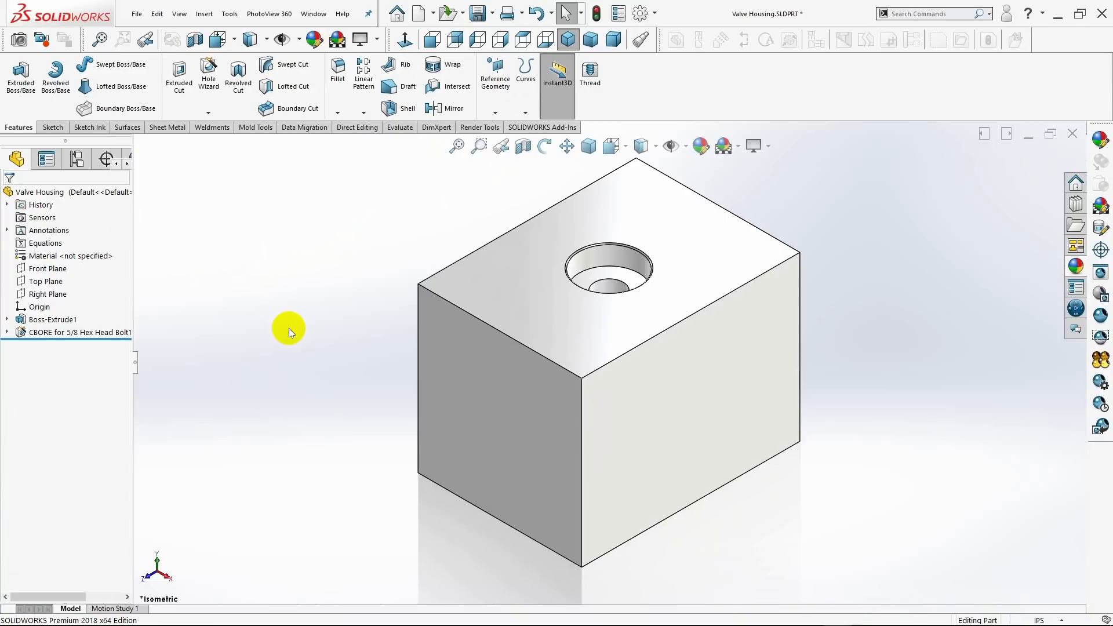
- Start a second hex bolt counterbore hole with size 2, Normal fit and a Through All end condition
{"action": "left_click", "coordinate": [210, 96]}
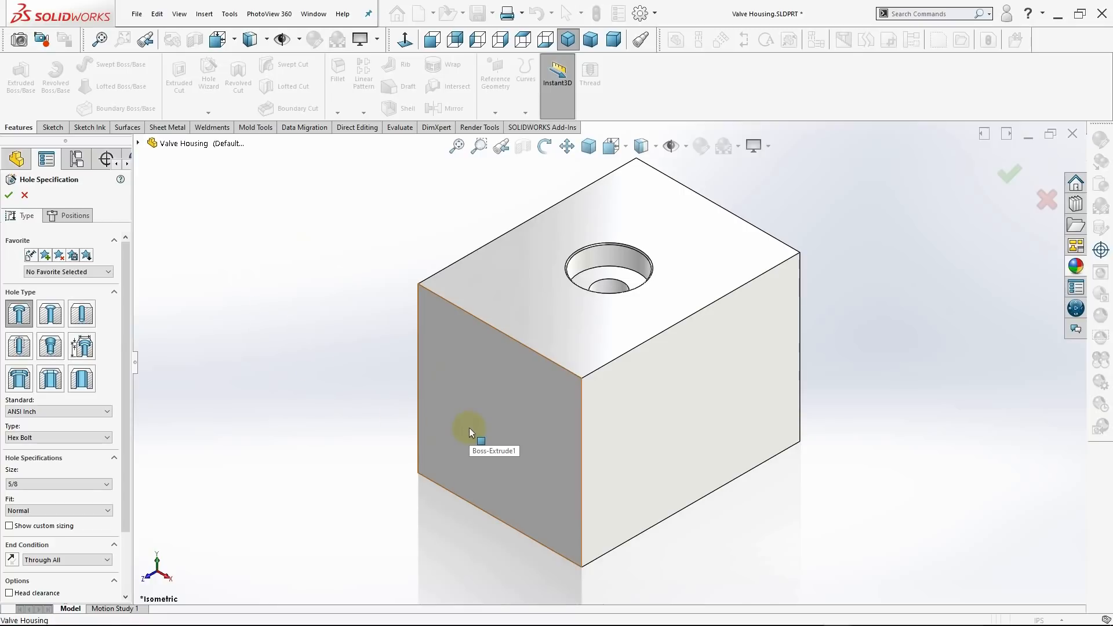
{"action": "scroll", "coordinate": [50, 379], "scroll_direction": "down", "scroll_amount": 3}
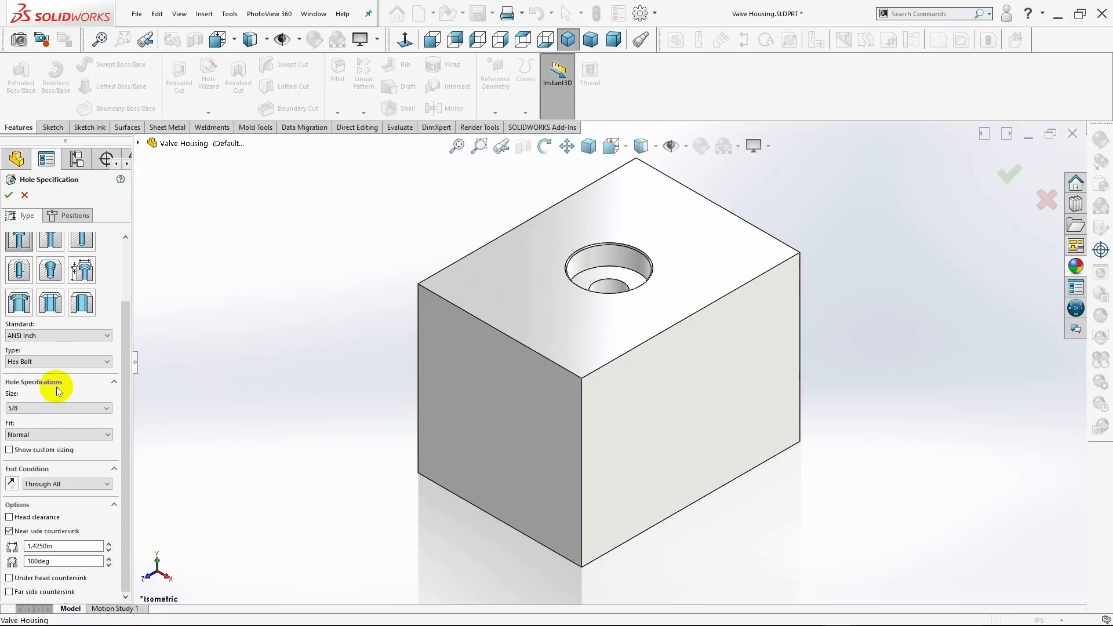
{"action": "left_click", "coordinate": [59, 411]}
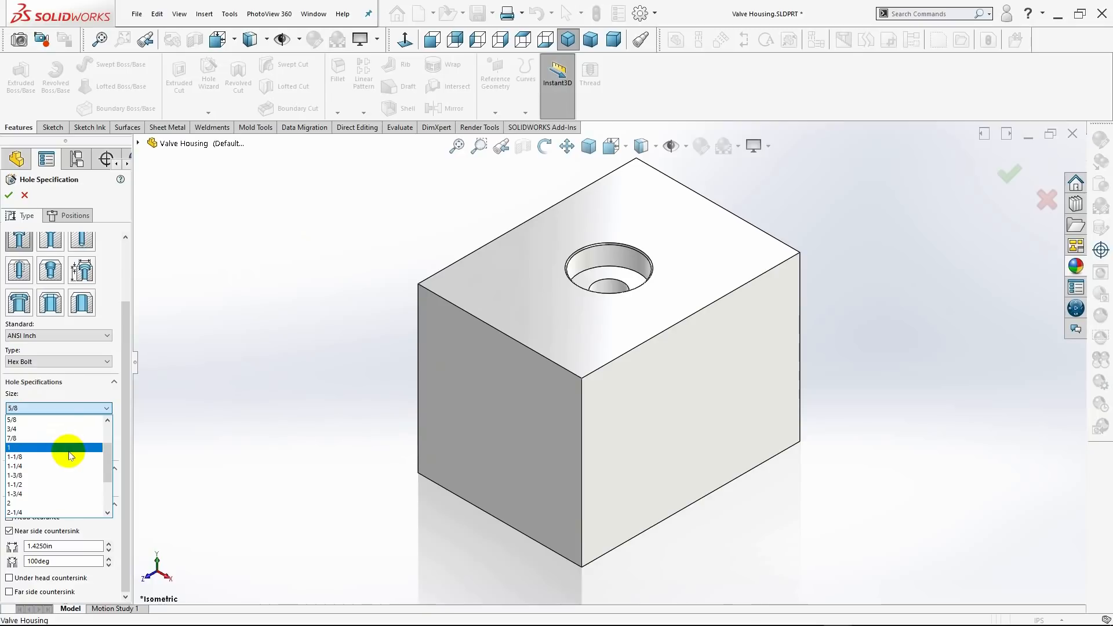
{"action": "scroll", "coordinate": [57, 462], "scroll_direction": "down", "scroll_amount": 1}
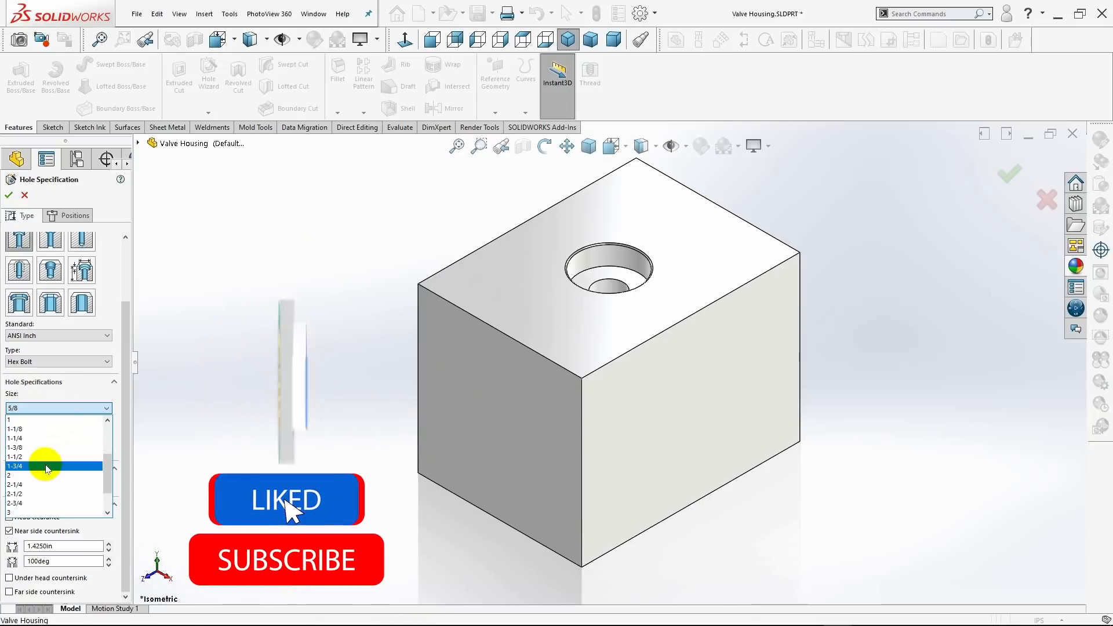
{"action": "left_click", "coordinate": [39, 474]}
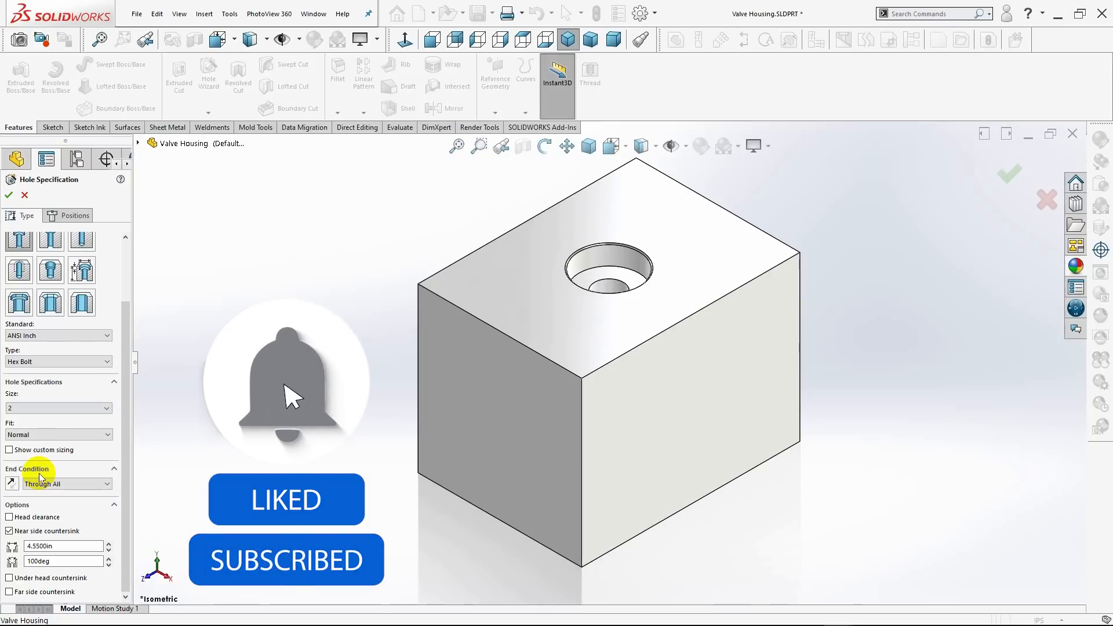
{"action": "left_click", "coordinate": [43, 436]}
{"action": "left_click", "coordinate": [43, 435]}
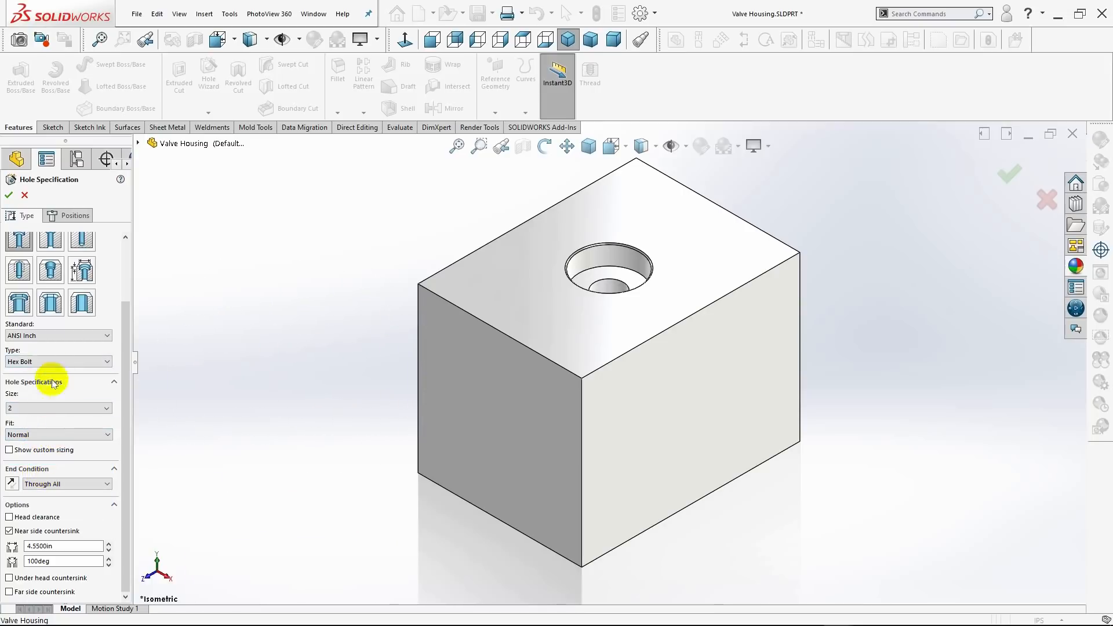
- Try the size 2 counterbore hole on the block's square front face
{"action": "left_click_drag", "start_coordinate": [127, 459], "coordinate": [128, 400]}
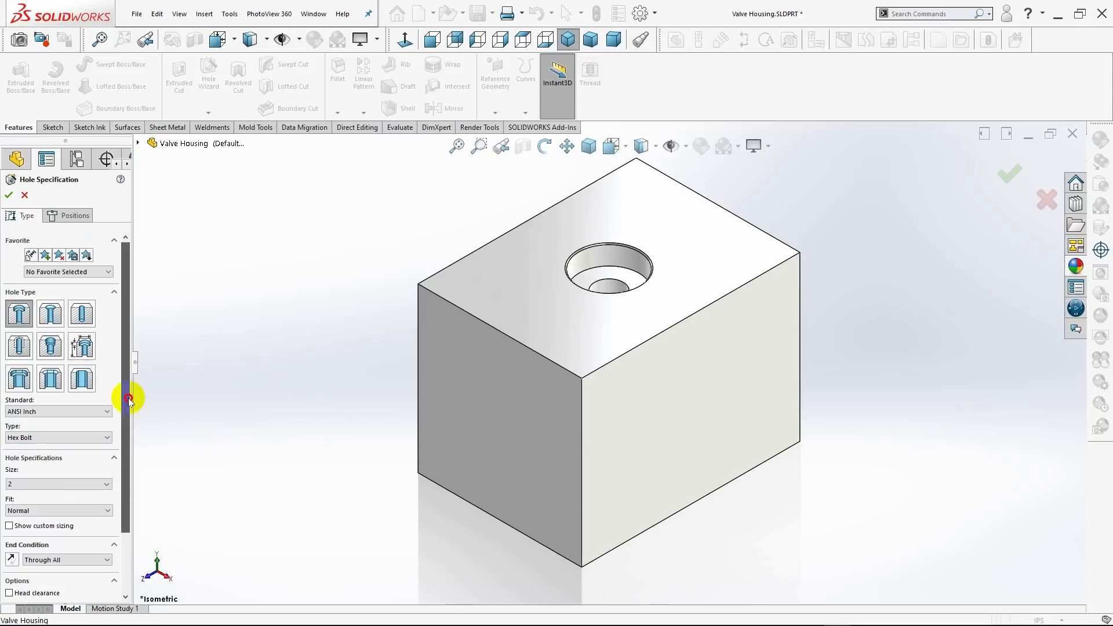
{"action": "left_click", "coordinate": [74, 215]}
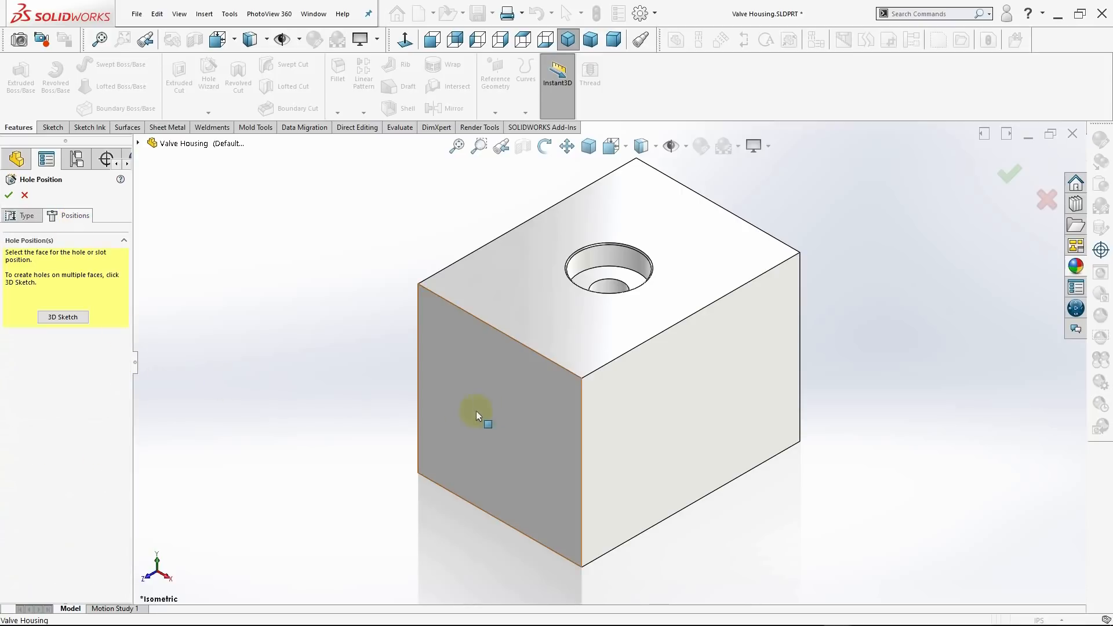
{"action": "left_click", "coordinate": [506, 399]}
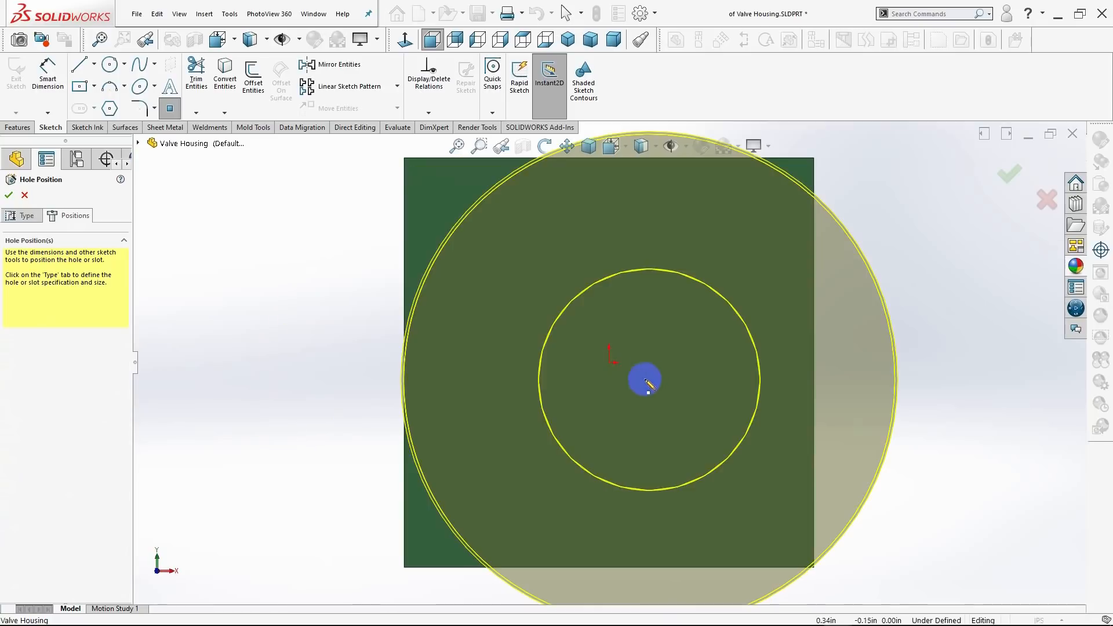
- Set the second counterbore hole's size to 1-1/2
{"action": "left_click", "coordinate": [26, 217]}
{"action": "left_click", "coordinate": [43, 482]}
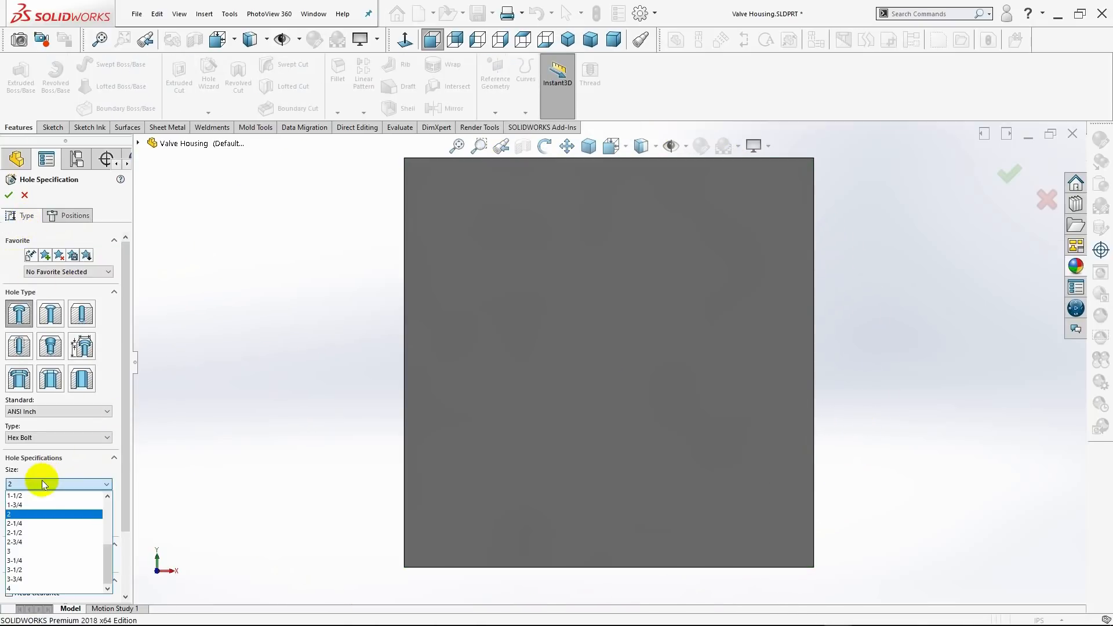
{"action": "scroll", "coordinate": [37, 521], "scroll_direction": "up", "scroll_amount": 1}
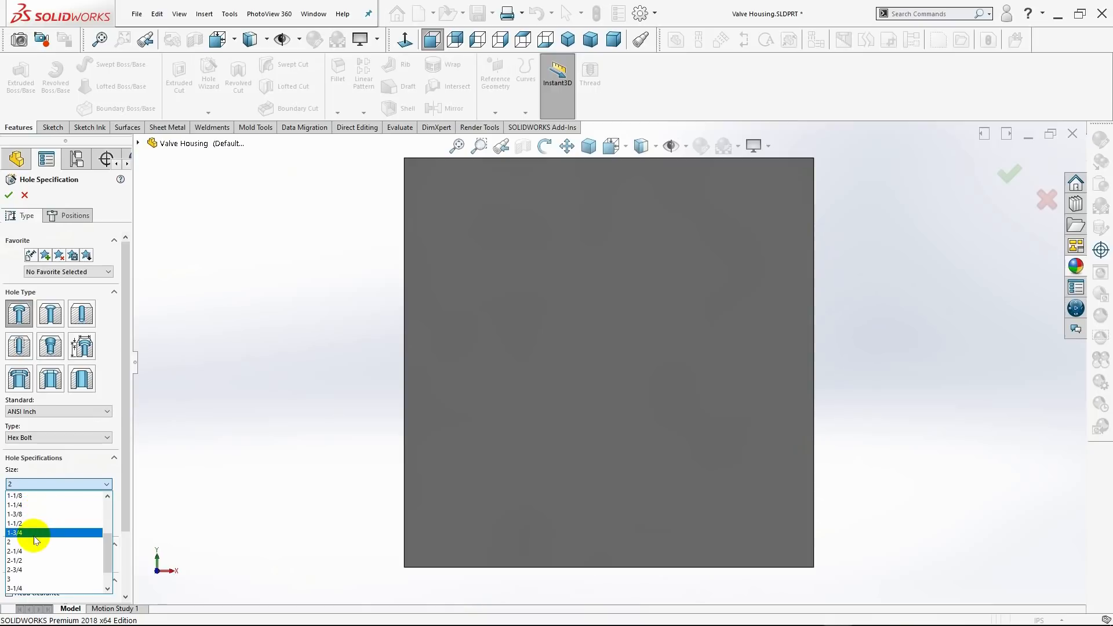
{"action": "left_click", "coordinate": [33, 524]}
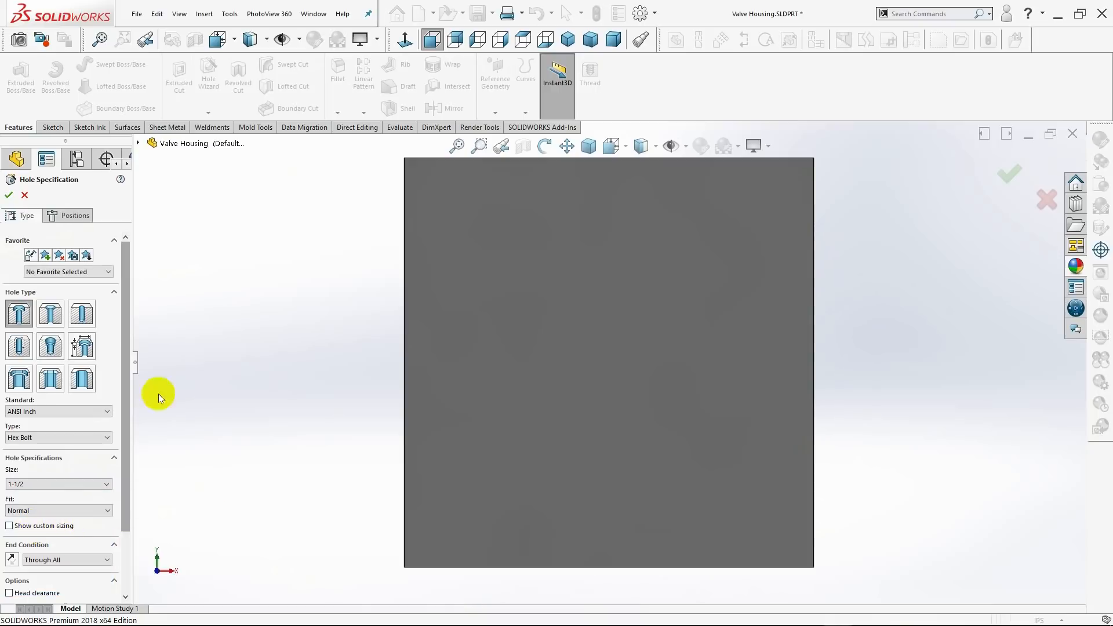
- Place the 1-1/2 counterbore hole's center on the origin of the block's front face and create the hole
{"action": "left_click", "coordinate": [70, 215]}
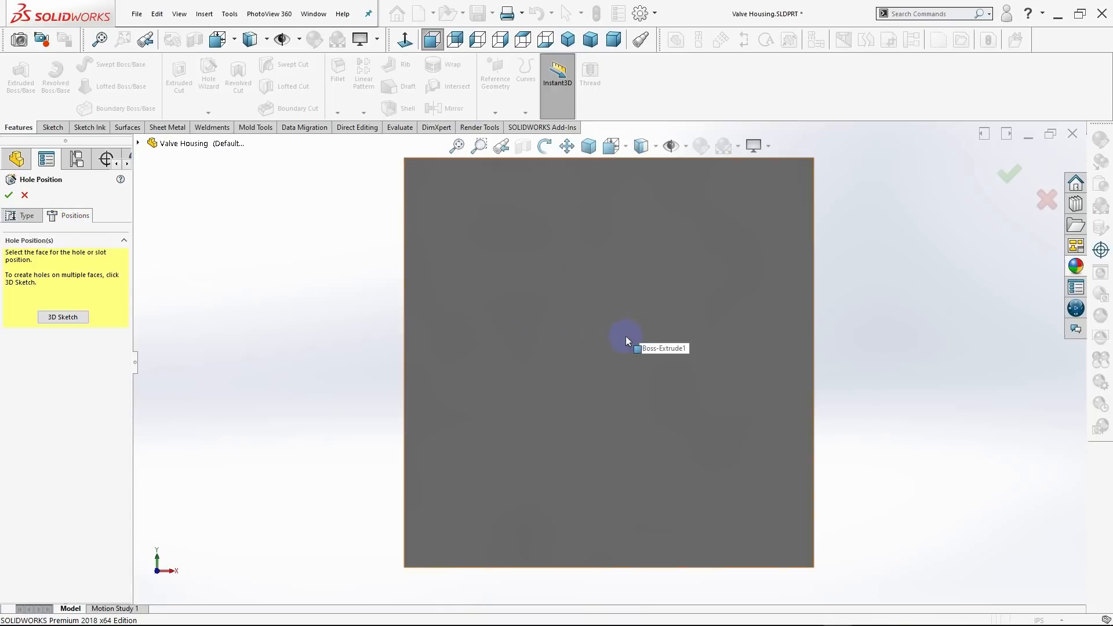
{"action": "left_click", "coordinate": [609, 360]}
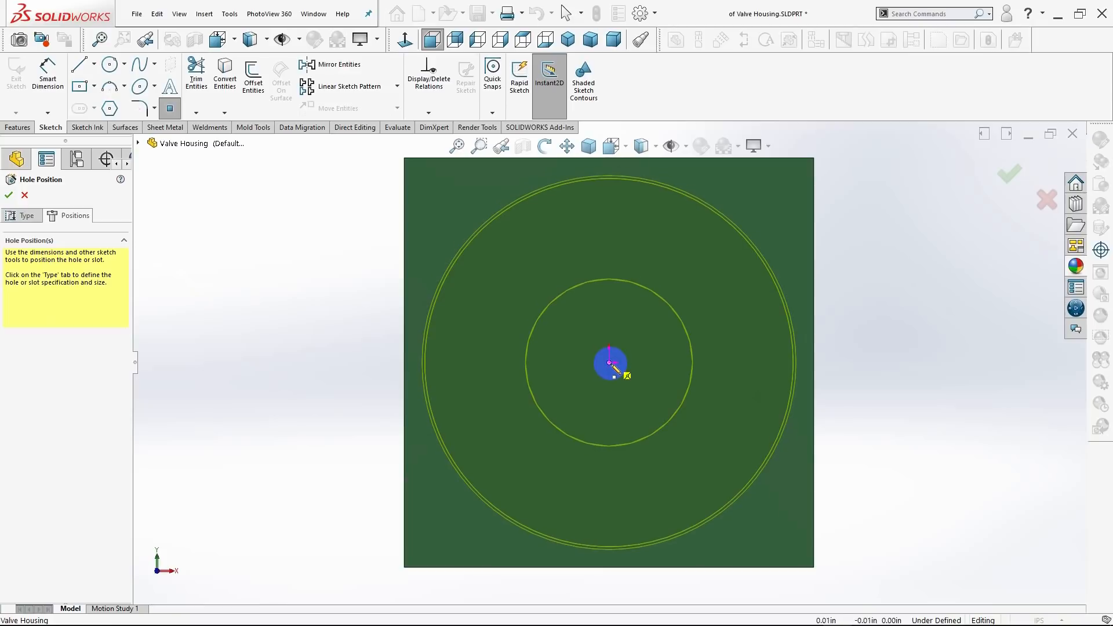
{"action": "left_click", "coordinate": [608, 362]}
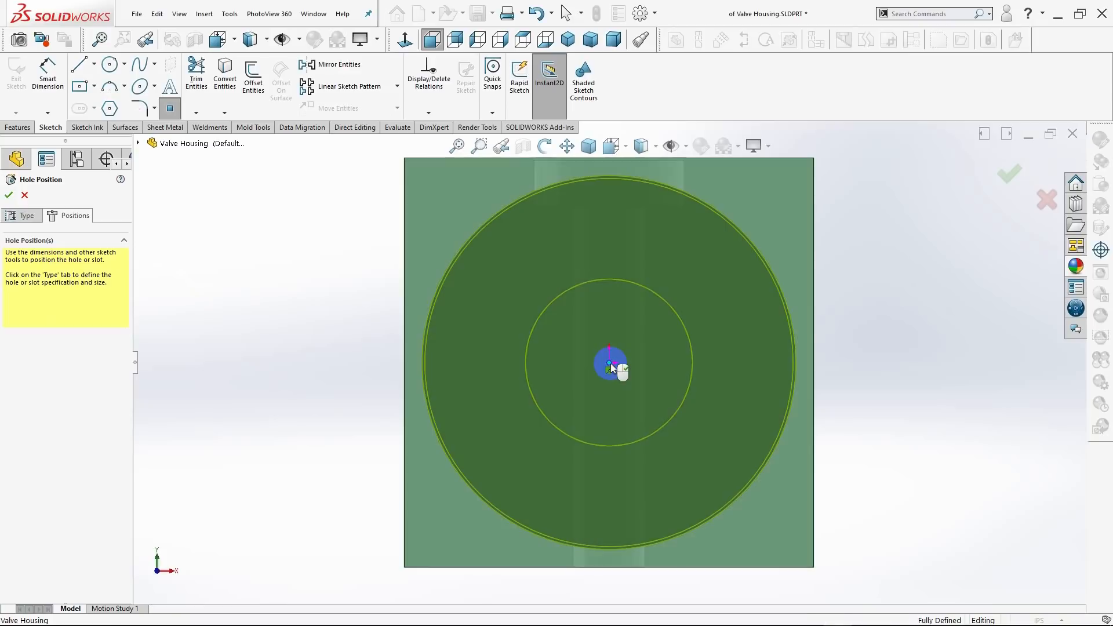
{"action": "left_click", "coordinate": [567, 40]}
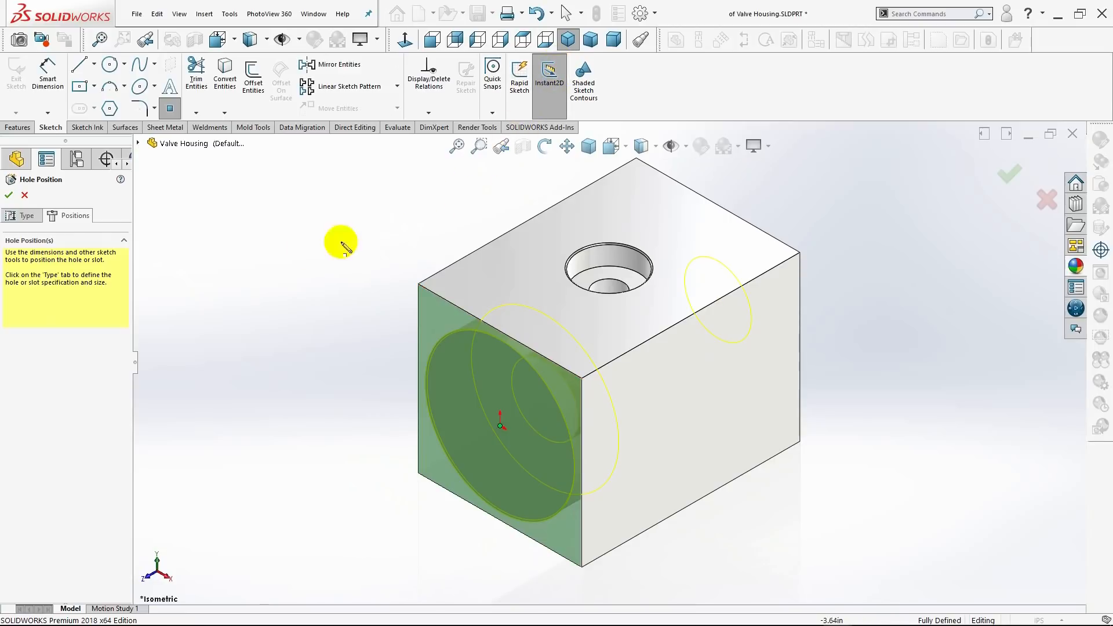
{"action": "left_click", "coordinate": [24, 217]}
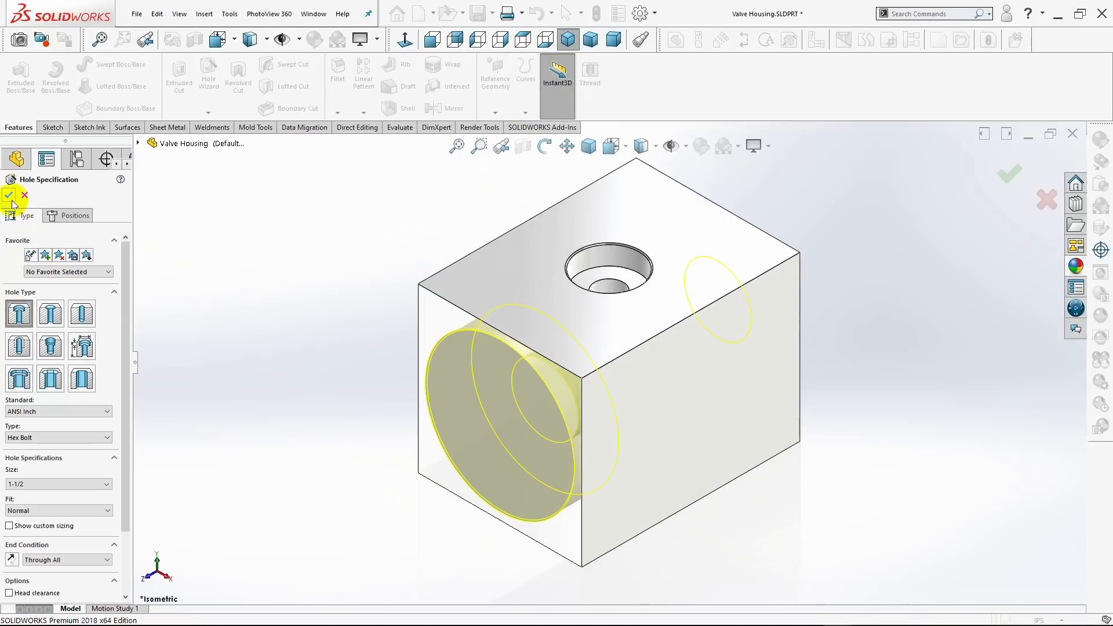
{"action": "middle_click_drag", "start_coordinate": [141, 268], "coordinate": [247, 287]}
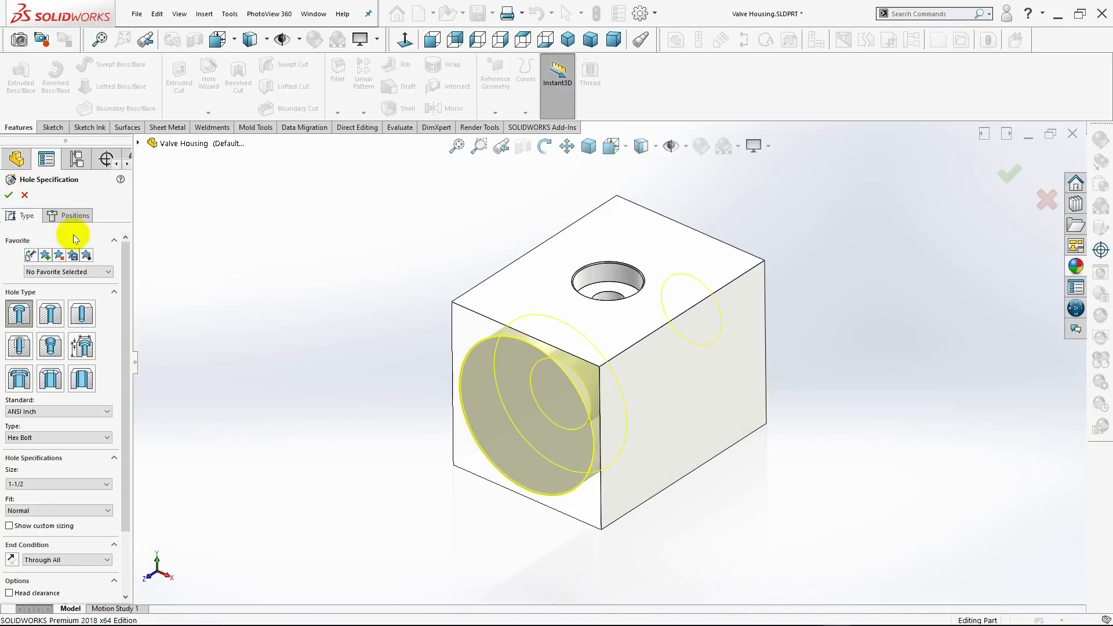
{"action": "left_click", "coordinate": [9, 195]}
{"action": "left_click", "coordinate": [316, 335]}
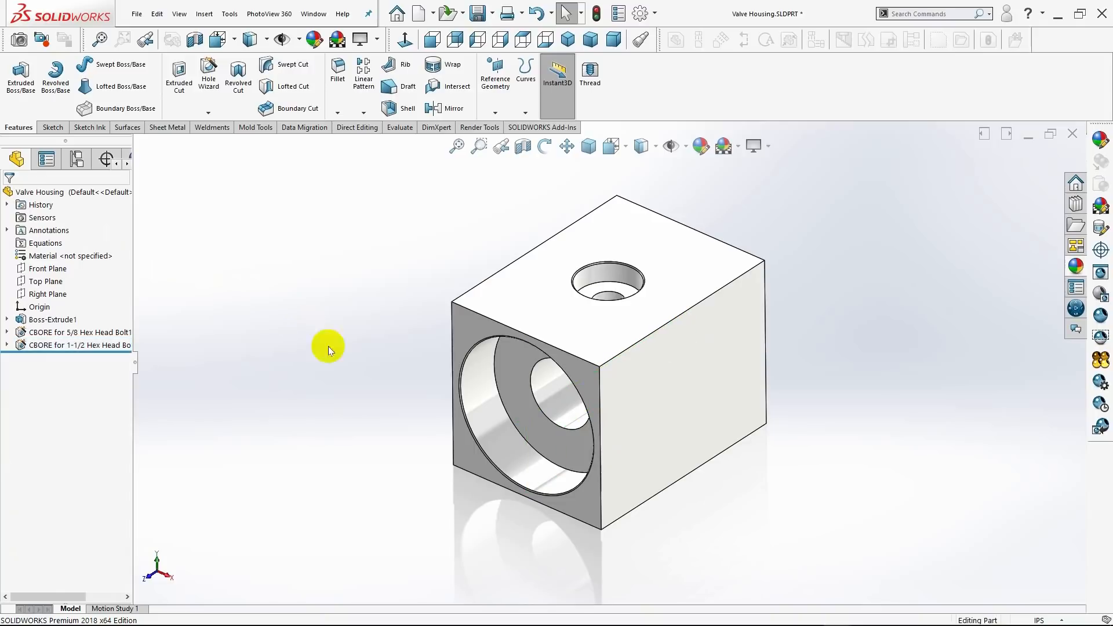
- Start a symmetric 0.10 in fillet and select the four outer edges of the block's top face
{"action": "mouse_move", "coordinate": [360, 377]}
{"action": "middle_mouse_down"}
{"action": "mouse_move", "coordinate": [321, 313]}
{"action": "mouse_move", "coordinate": [365, 280]}
{"action": "mouse_move", "coordinate": [330, 345]}
{"action": "mouse_move", "coordinate": [422, 334]}
{"action": "mouse_move", "coordinate": [398, 266]}
{"action": "mouse_move", "coordinate": [410, 233]}
{"action": "mouse_move", "coordinate": [351, 386]}
{"action": "middle_mouse_up"}
{"action": "left_click_drag", "start_coordinate": [307, 369], "coordinate": [389, 353]}
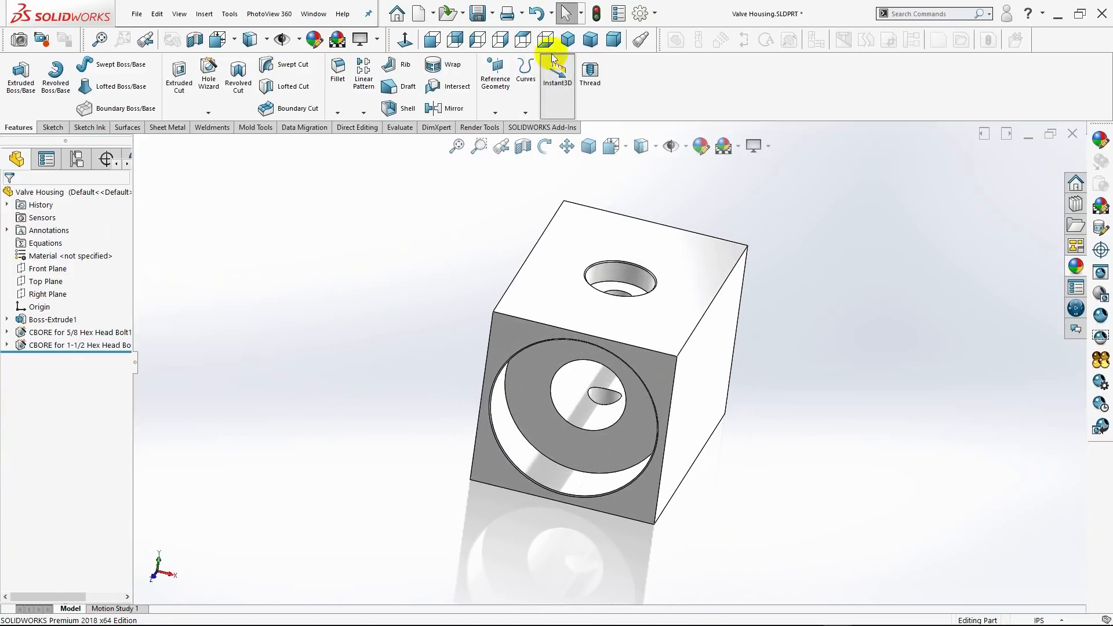
{"action": "left_click", "coordinate": [567, 40]}
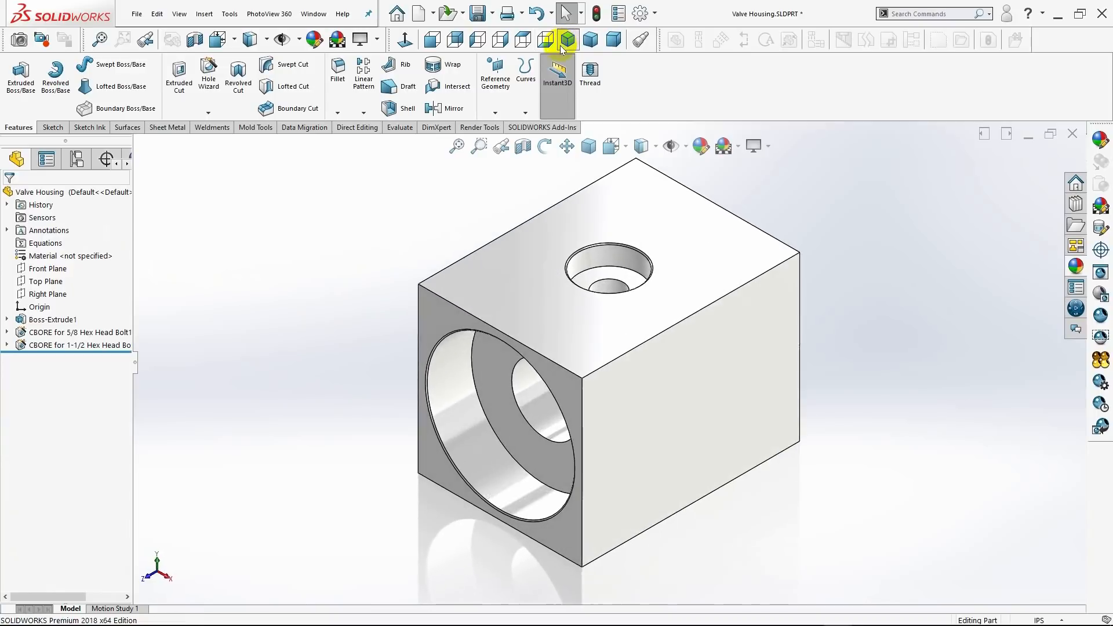
{"action": "left_click", "coordinate": [337, 69]}
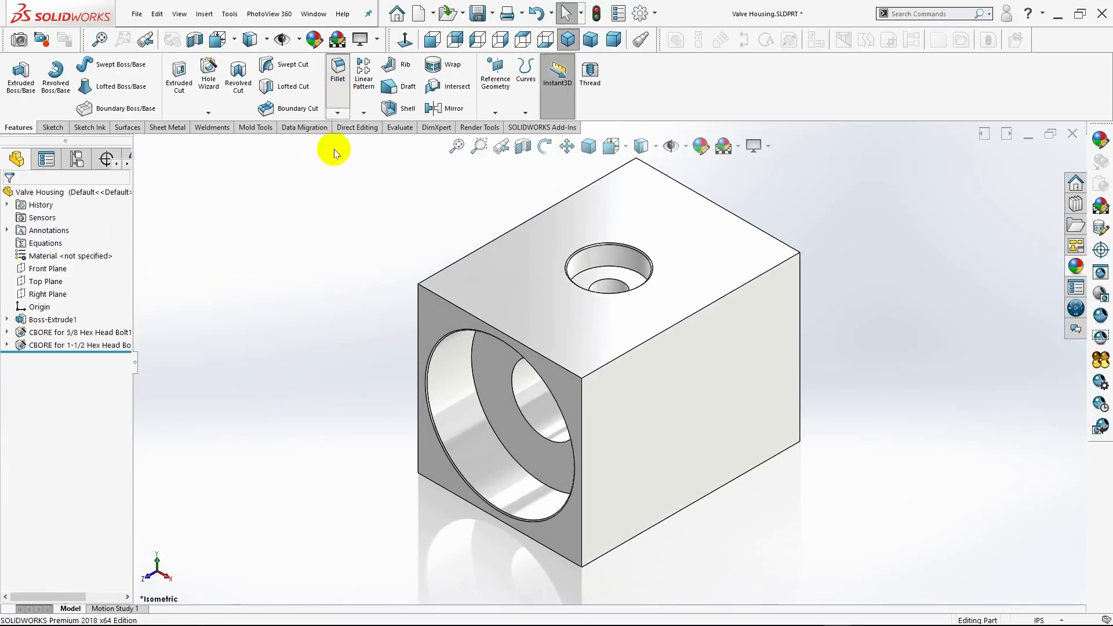
{"action": "left_click", "coordinate": [631, 355]}
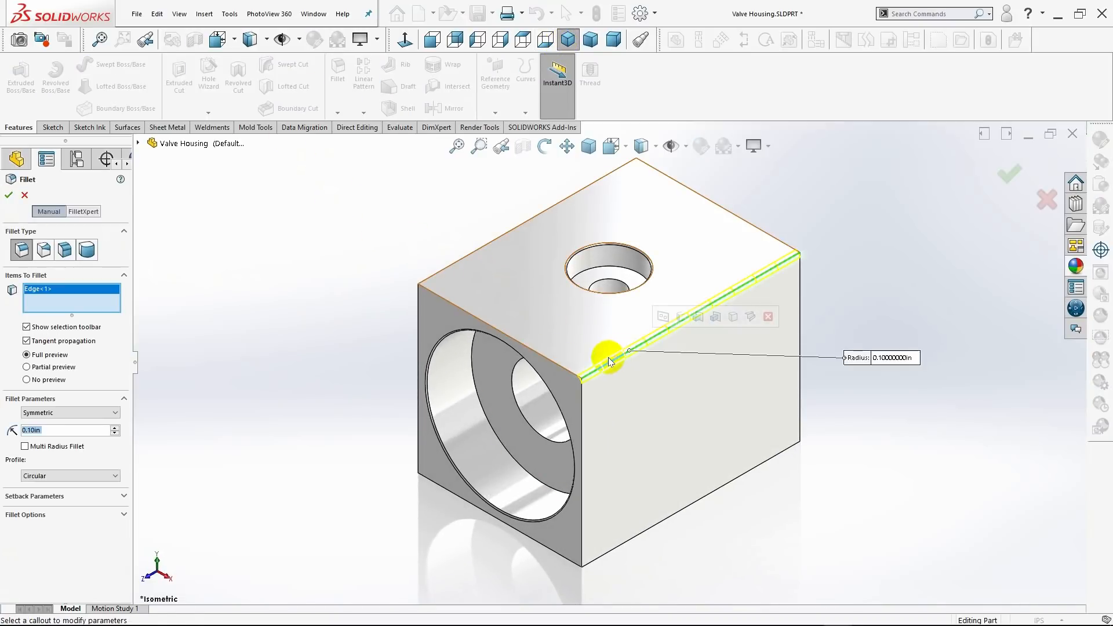
{"action": "left_click", "coordinate": [549, 358]}
{"action": "left_click", "coordinate": [465, 255]}
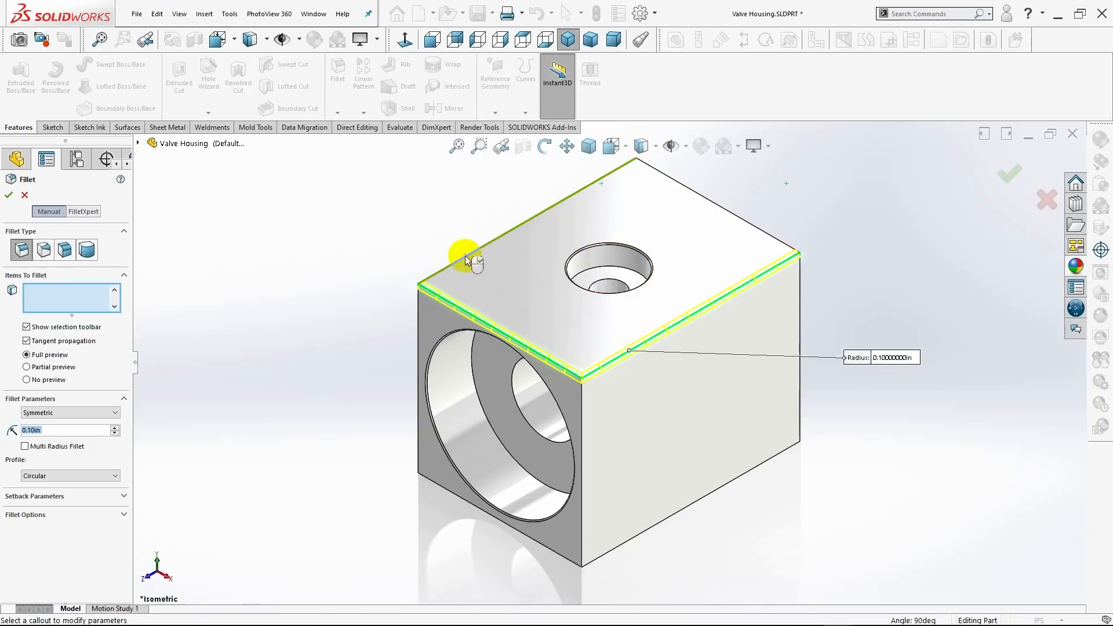
{"action": "left_click", "coordinate": [752, 227]}
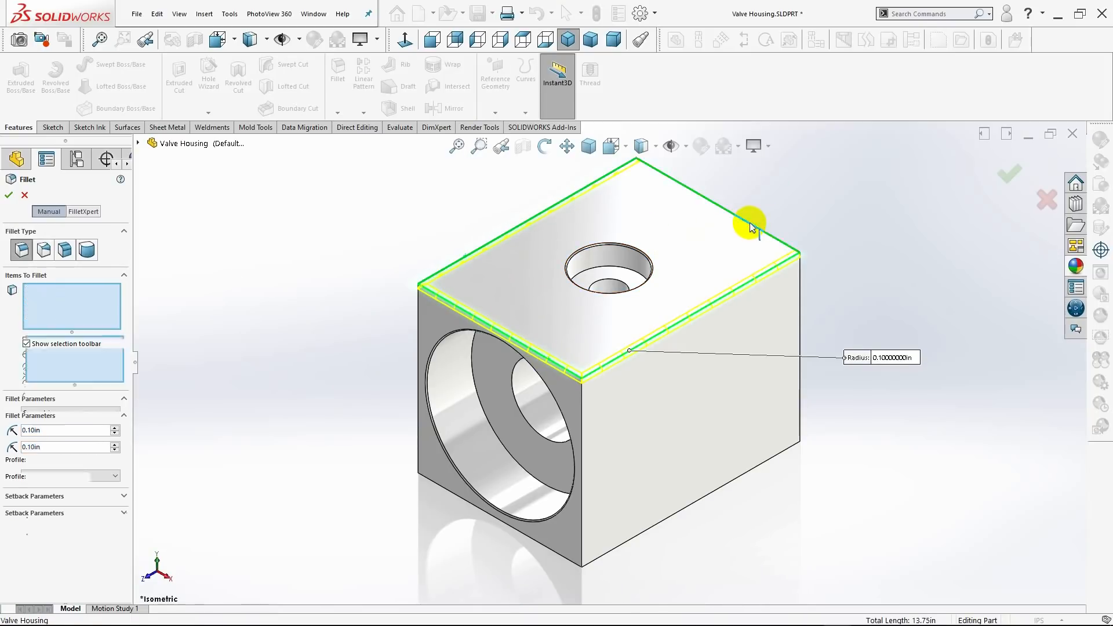
- Add the block's four vertical edges to the 0.10 in fillet and create it
{"action": "left_click", "coordinate": [583, 409]}
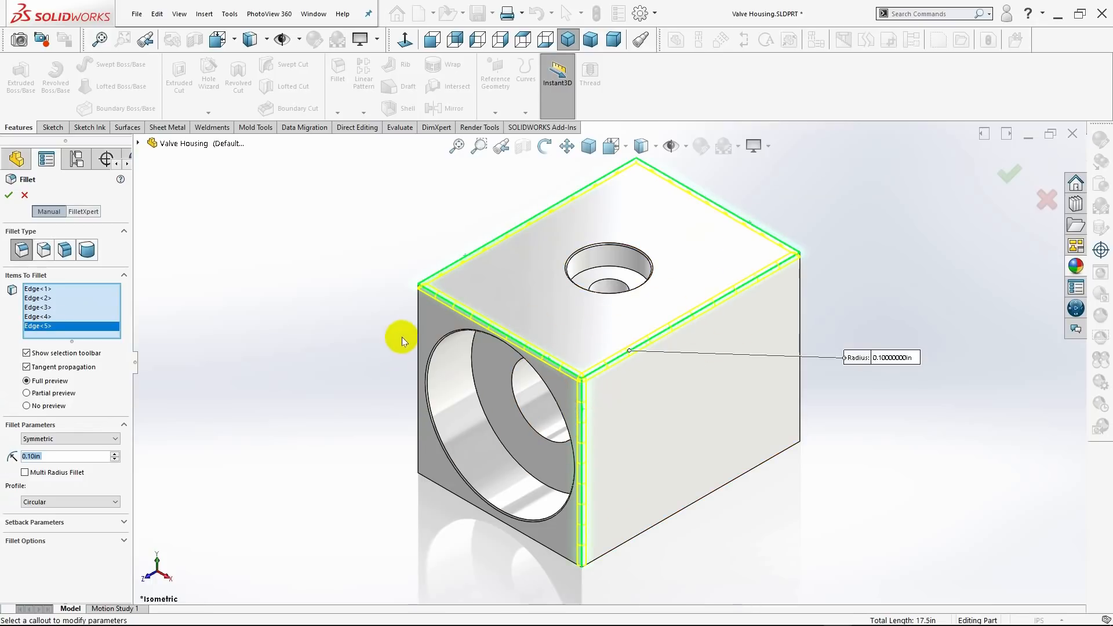
{"action": "left_click", "coordinate": [417, 328]}
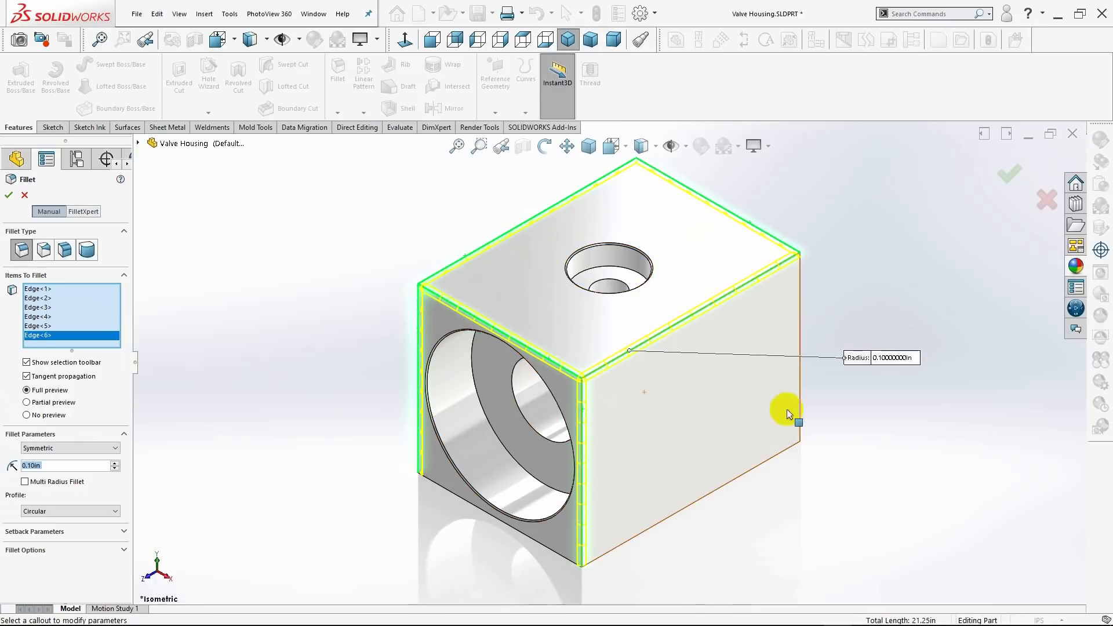
{"action": "left_click", "coordinate": [800, 316]}
{"action": "middle_click_drag", "start_coordinate": [700, 512], "coordinate": [564, 460]}
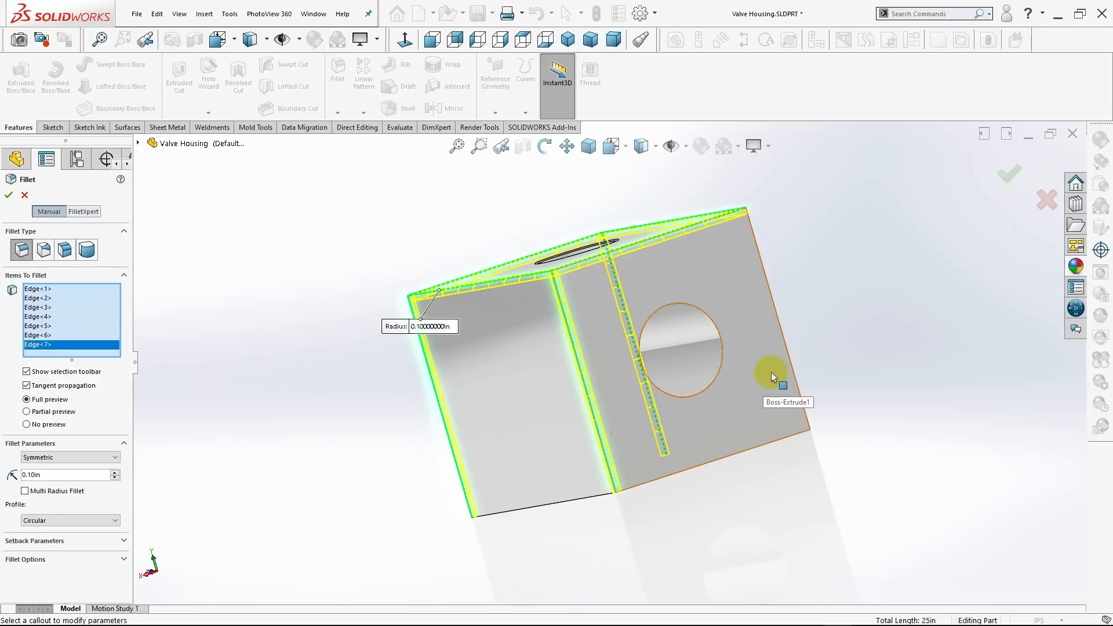
{"action": "left_click", "coordinate": [787, 360]}
{"action": "middle_click_drag", "start_coordinate": [723, 453], "coordinate": [869, 438]}
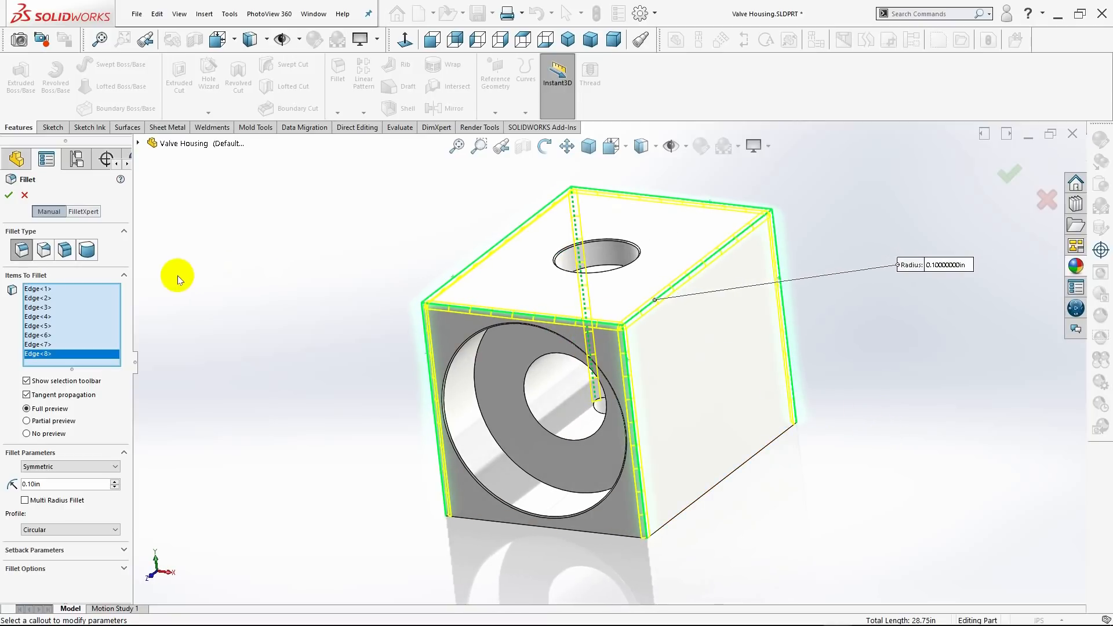
{"action": "left_click", "coordinate": [9, 199]}
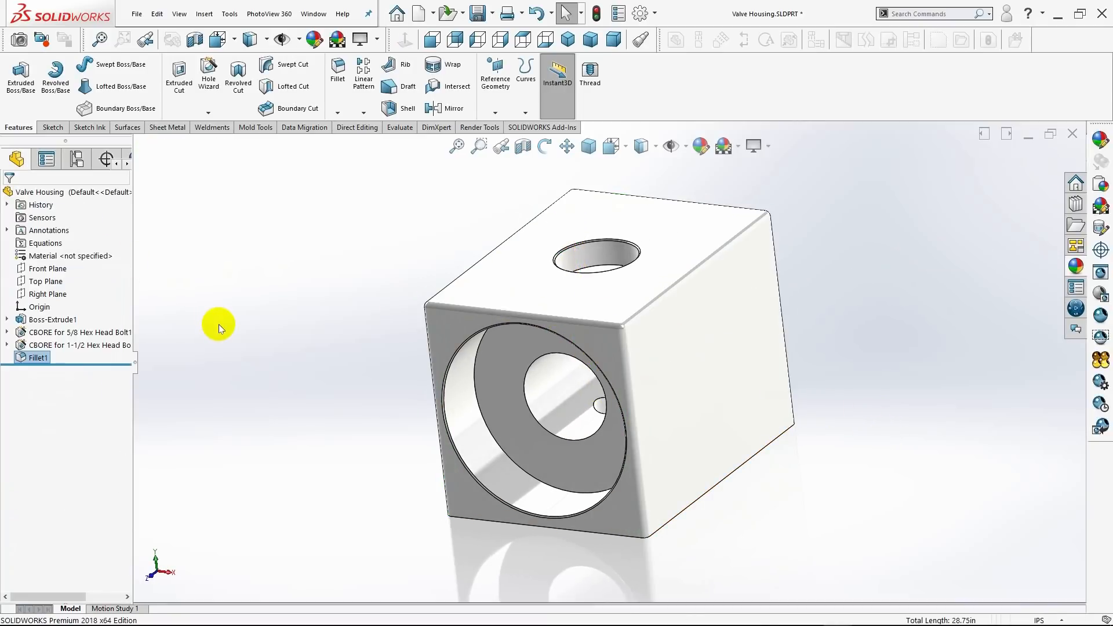
- Start a second fillet with a 0.10 in radius and select the block's bottom face
{"action": "middle_click_drag", "start_coordinate": [217, 322], "coordinate": [273, 313]}
{"action": "left_click", "coordinate": [561, 46]}
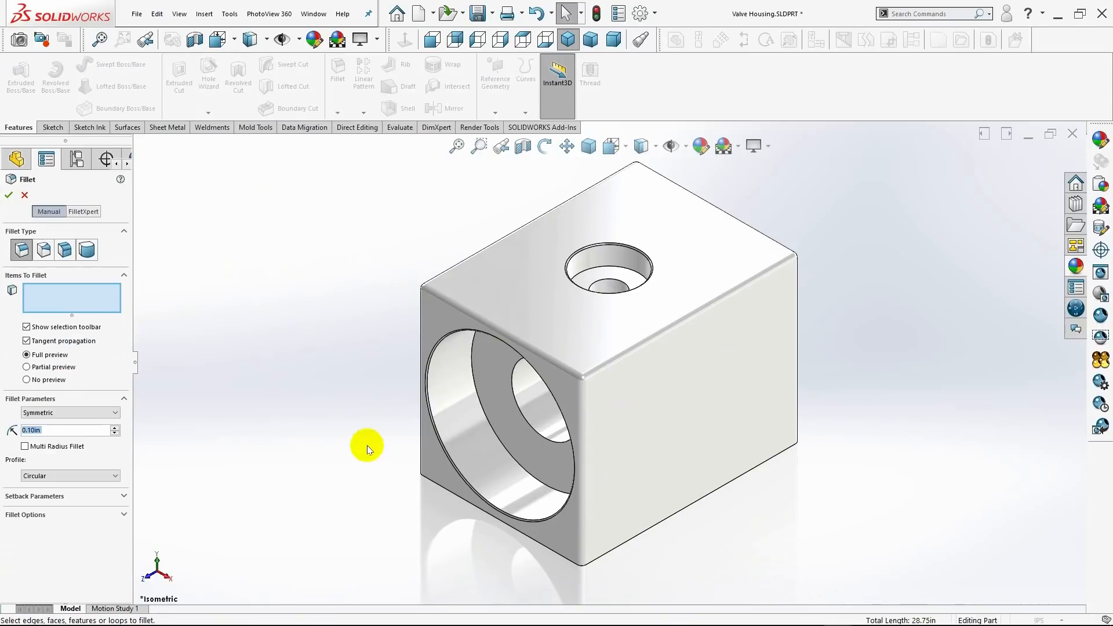
{"action": "middle_click_drag", "start_coordinate": [408, 479], "coordinate": [471, 396]}
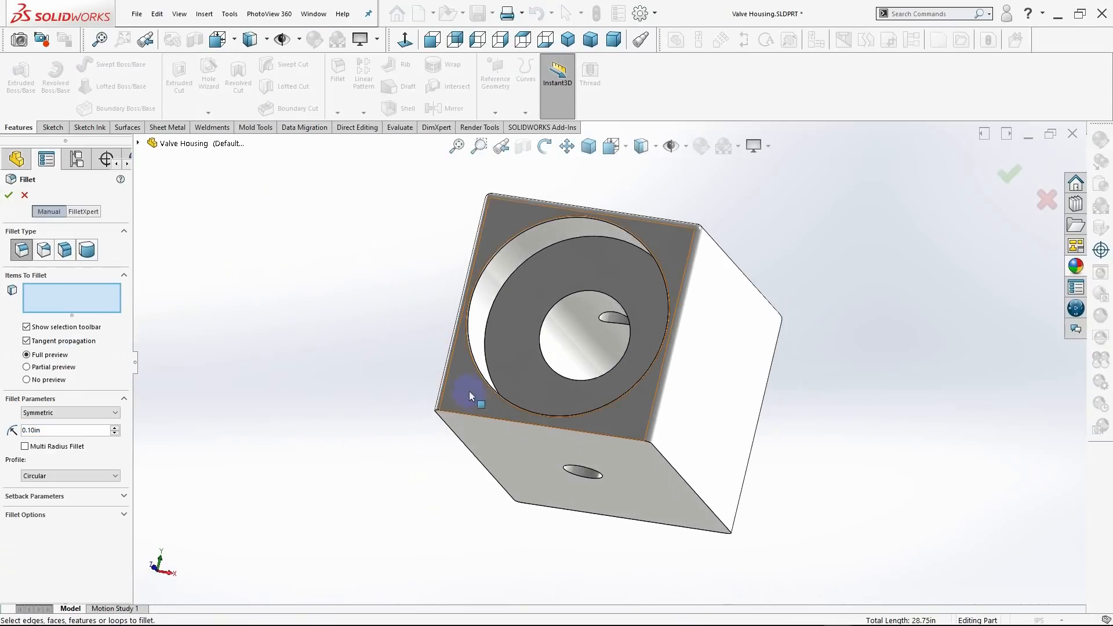
{"action": "left_click", "coordinate": [485, 443]}
{"action": "middle_click_drag", "start_coordinate": [397, 290], "coordinate": [380, 397]}
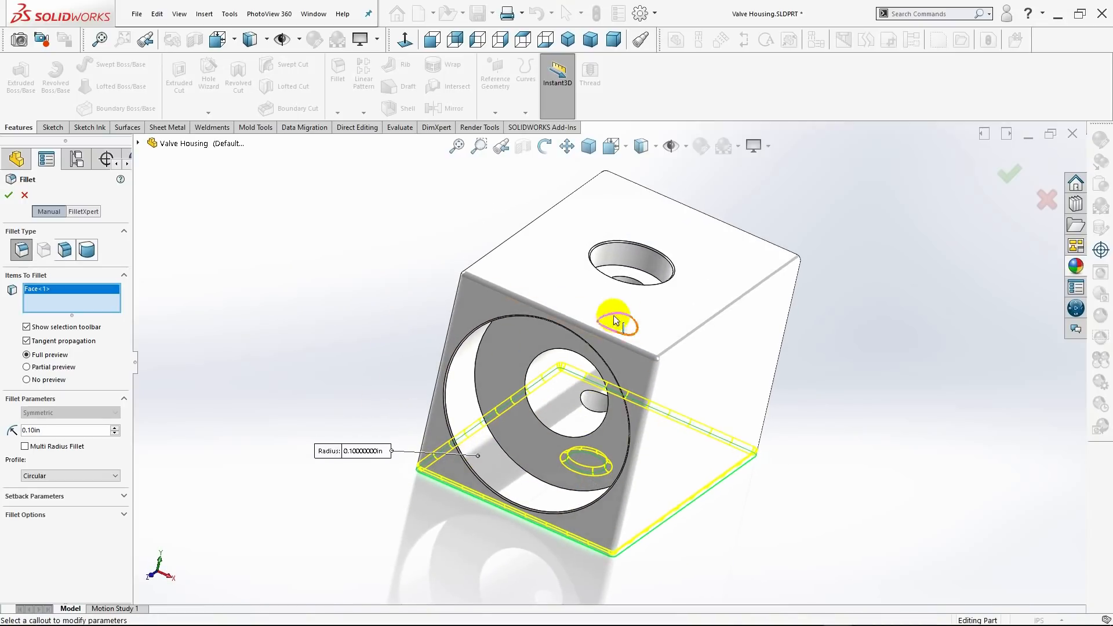
- Add the top 5/8 counterbore hole's rim and the outer and inner edges of its seat to the fillet selection
{"action": "middle_click_drag", "start_coordinate": [609, 280], "coordinate": [592, 335]}
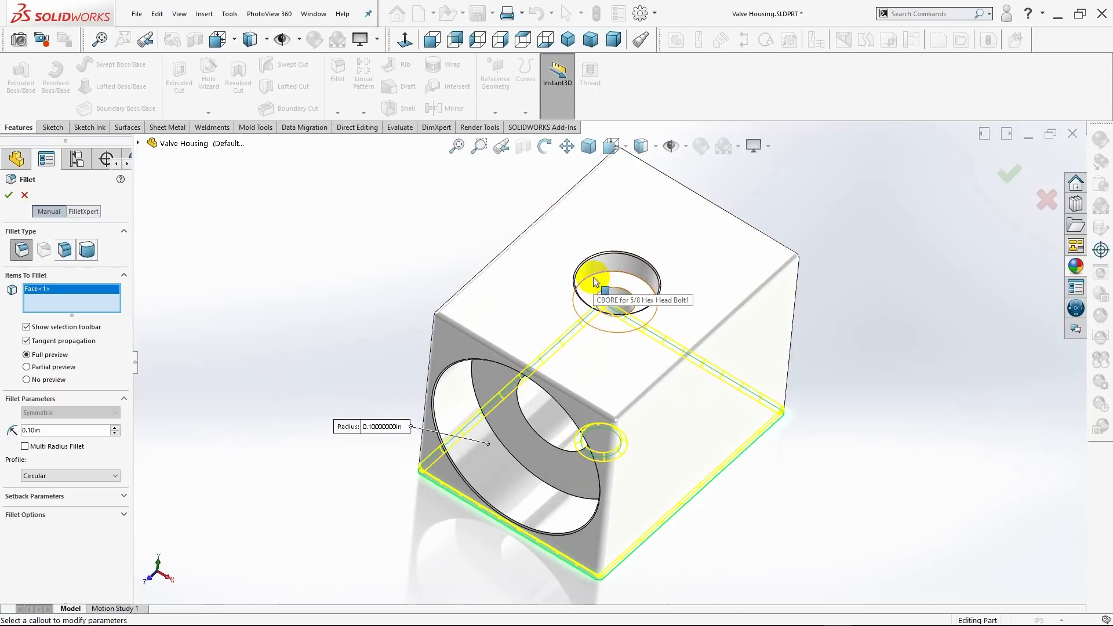
{"action": "left_click", "coordinate": [603, 291]}
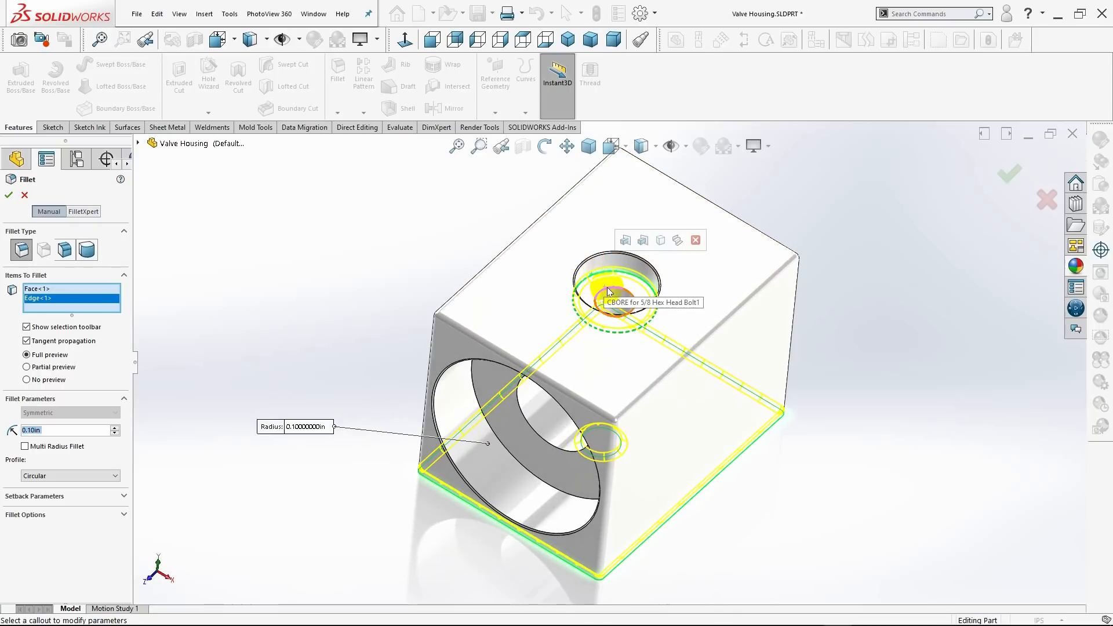
{"action": "left_click", "coordinate": [607, 286]}
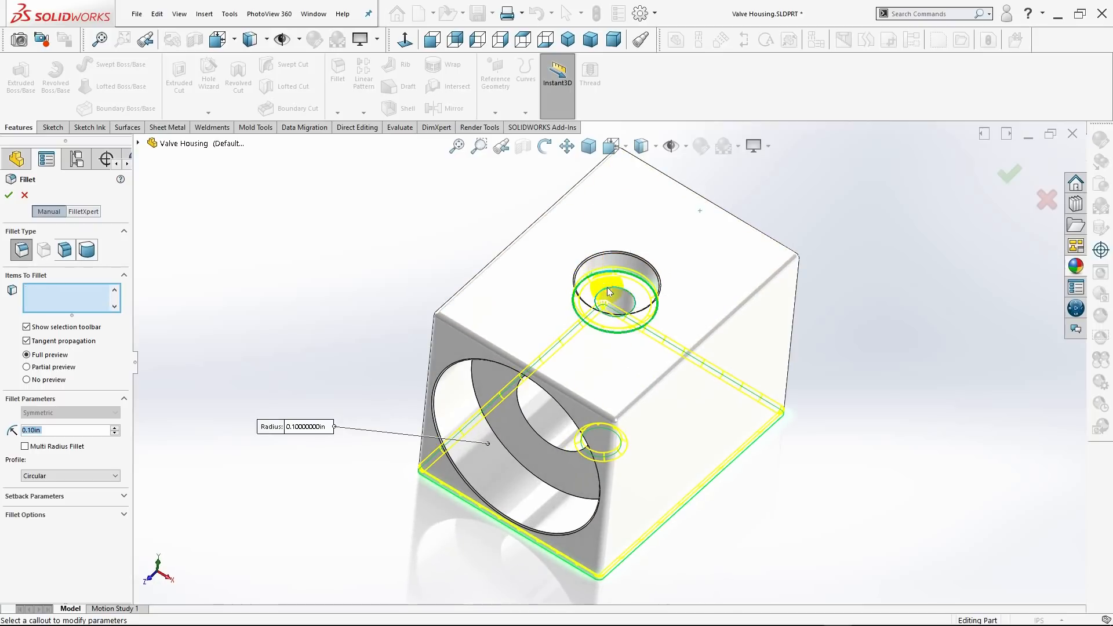
{"action": "left_click", "coordinate": [597, 257]}
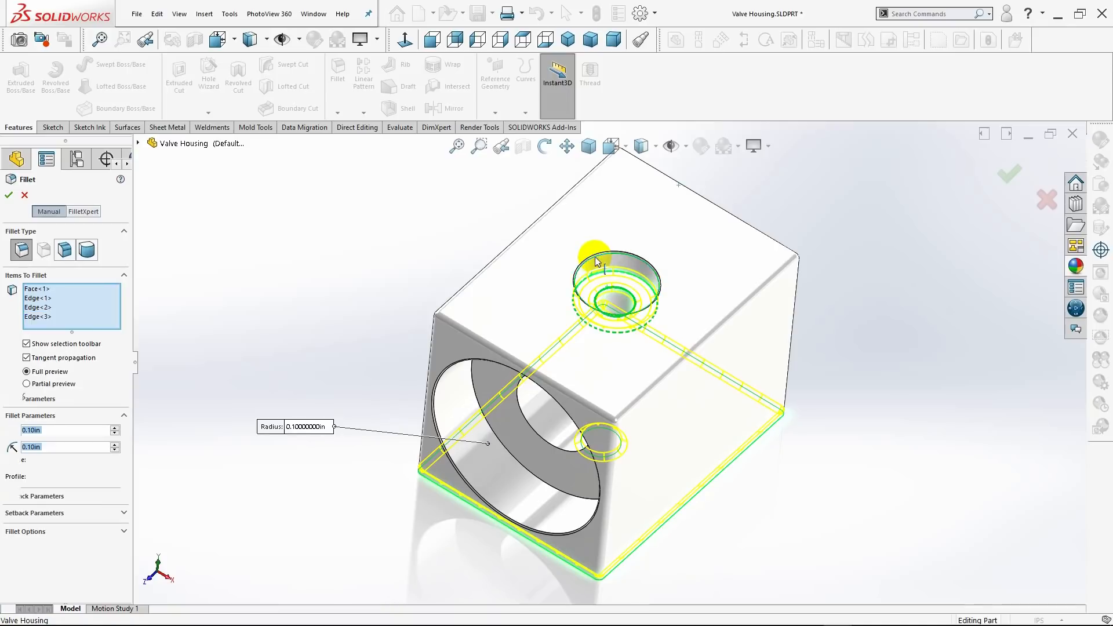
- Add the 1-1/2 counterbore hole's front rim, both seat edges and the bore's exit edge on the back face to the fillet
{"action": "middle_click_drag", "start_coordinate": [529, 390], "coordinate": [467, 372]}
{"action": "left_click", "coordinate": [478, 371]}
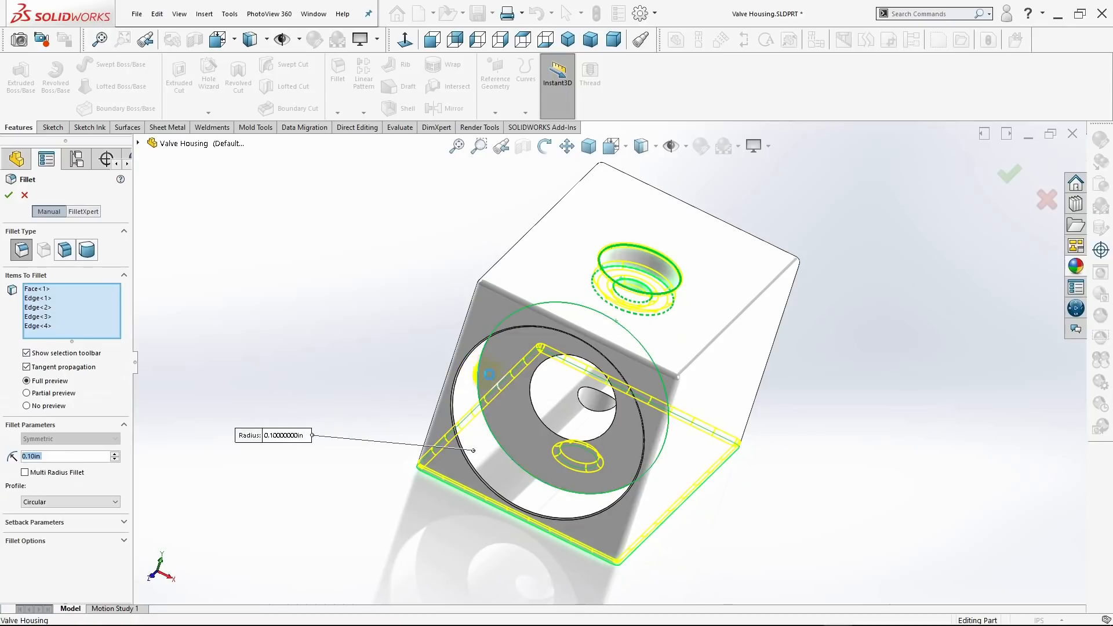
{"action": "left_click", "coordinate": [537, 413]}
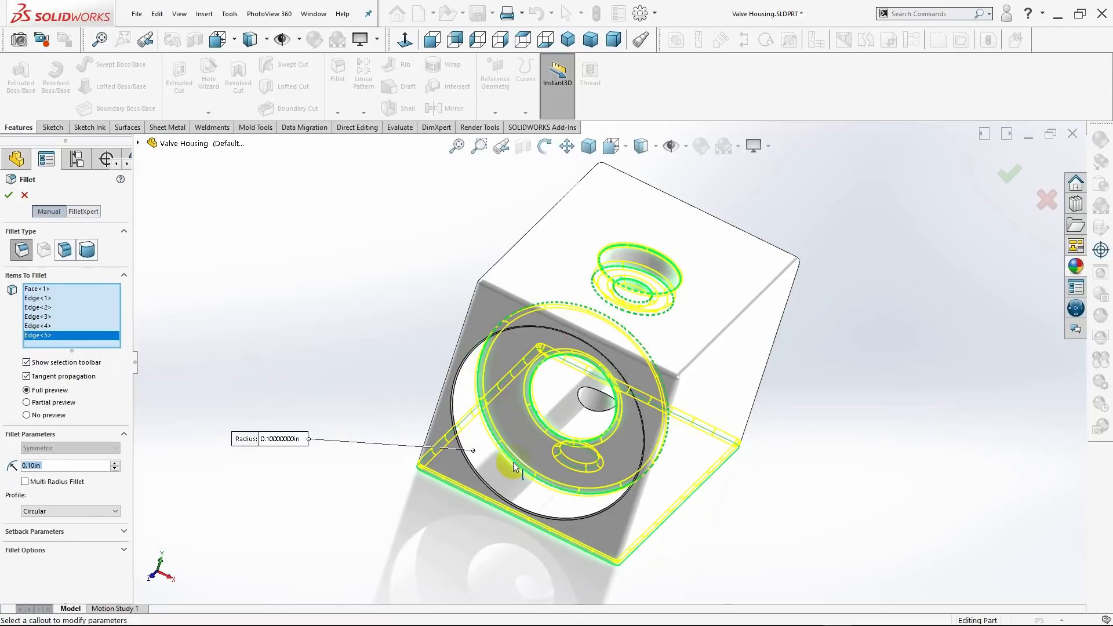
{"action": "middle_click_drag", "start_coordinate": [514, 466], "coordinate": [385, 373]}
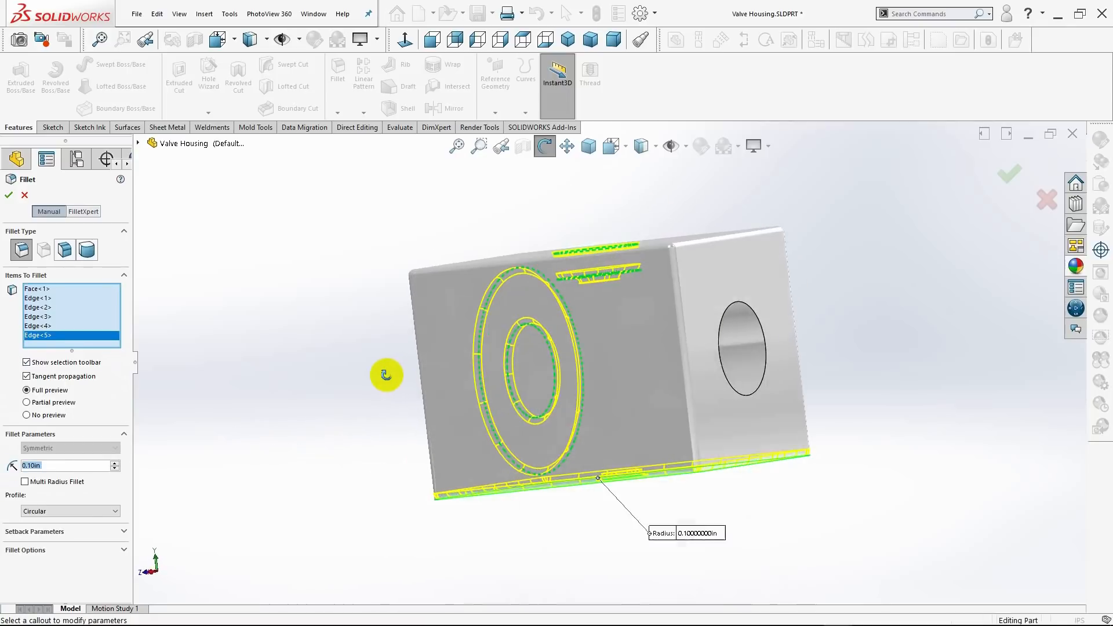
{"action": "left_click", "coordinate": [722, 377]}
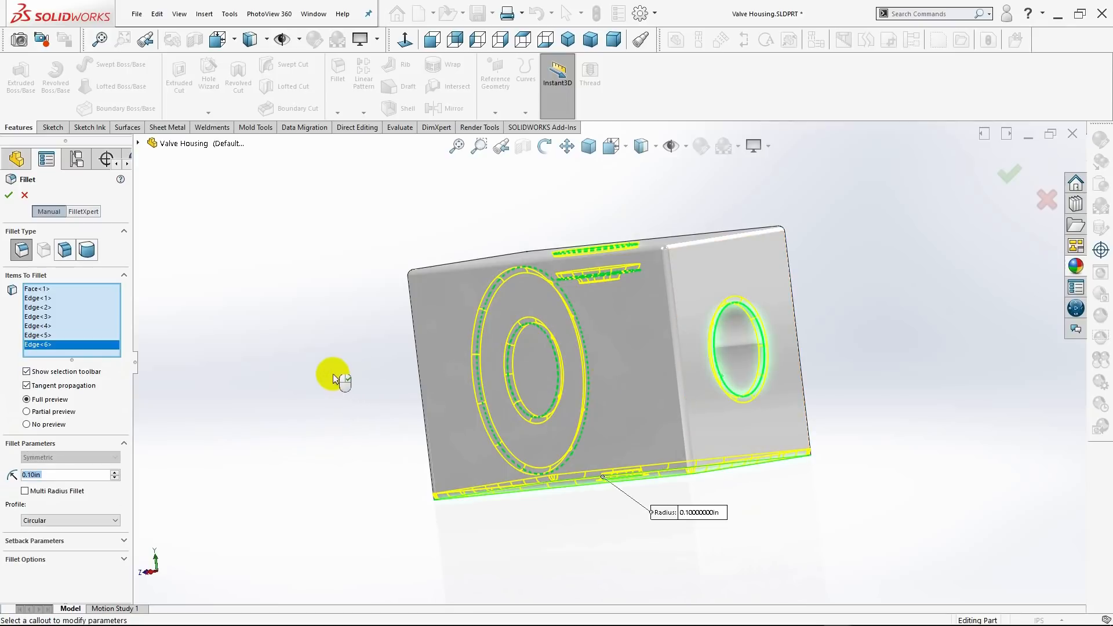
{"action": "middle_click_drag", "start_coordinate": [334, 380], "coordinate": [465, 356]}
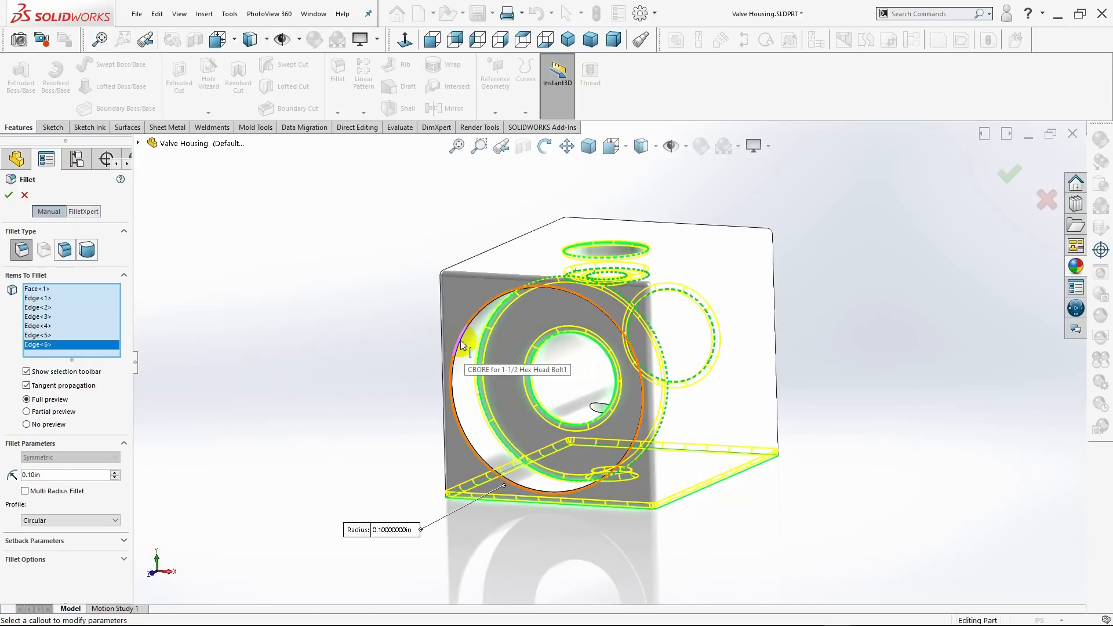
{"action": "left_click", "coordinate": [460, 345]}
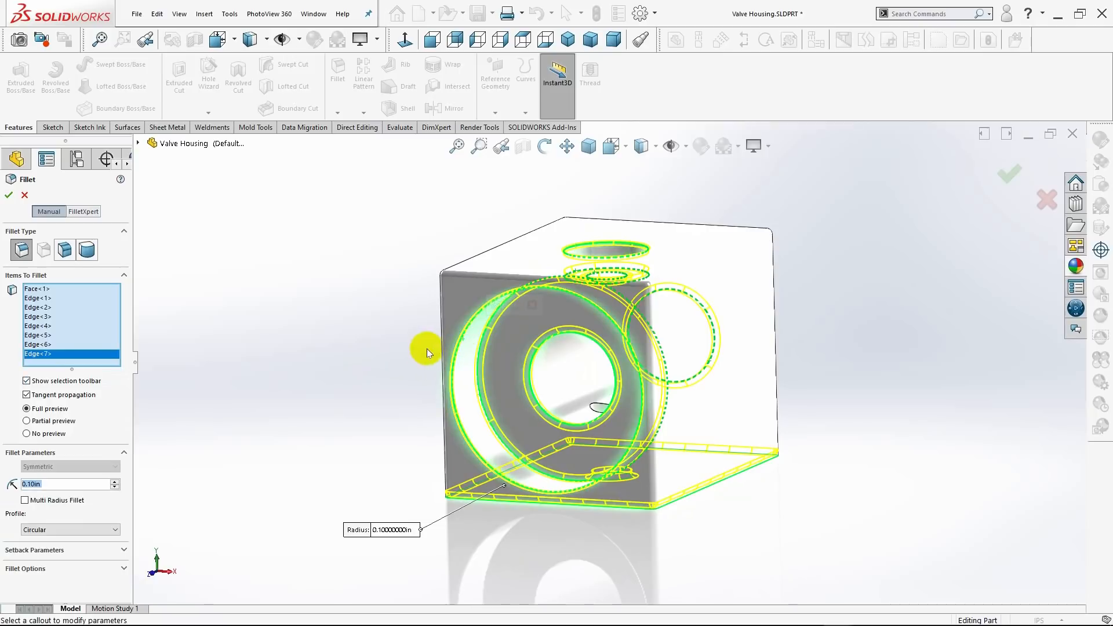
- Set the fillet radius to 0.07 in and create the fillet
{"action": "type", "text": "."}
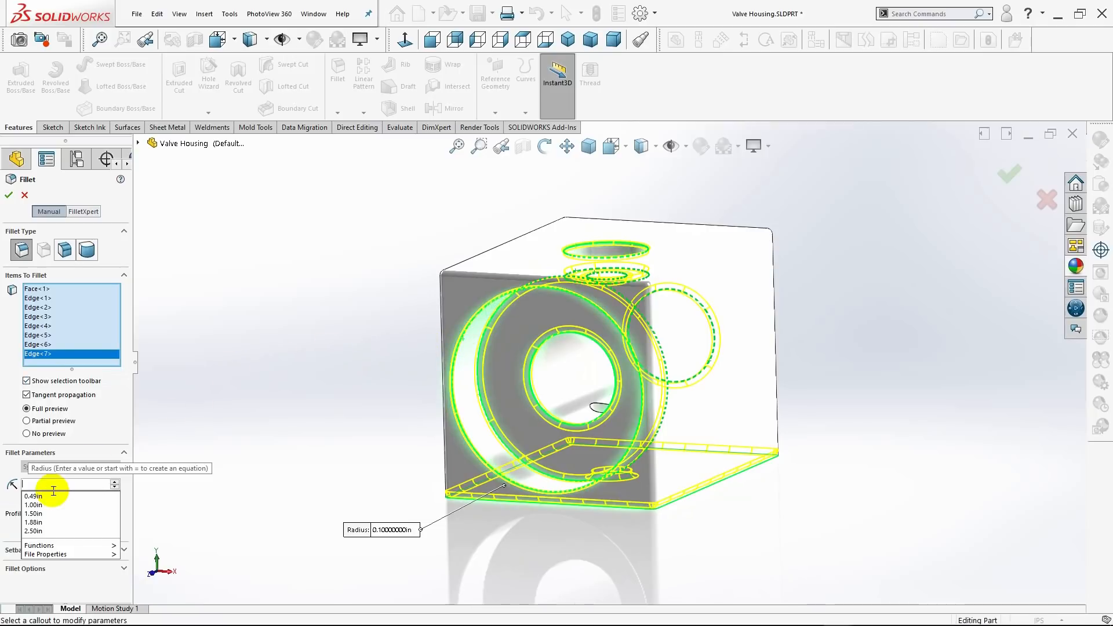
{"action": "type", "text": "07"}
{"action": "key", "text": "Return"}
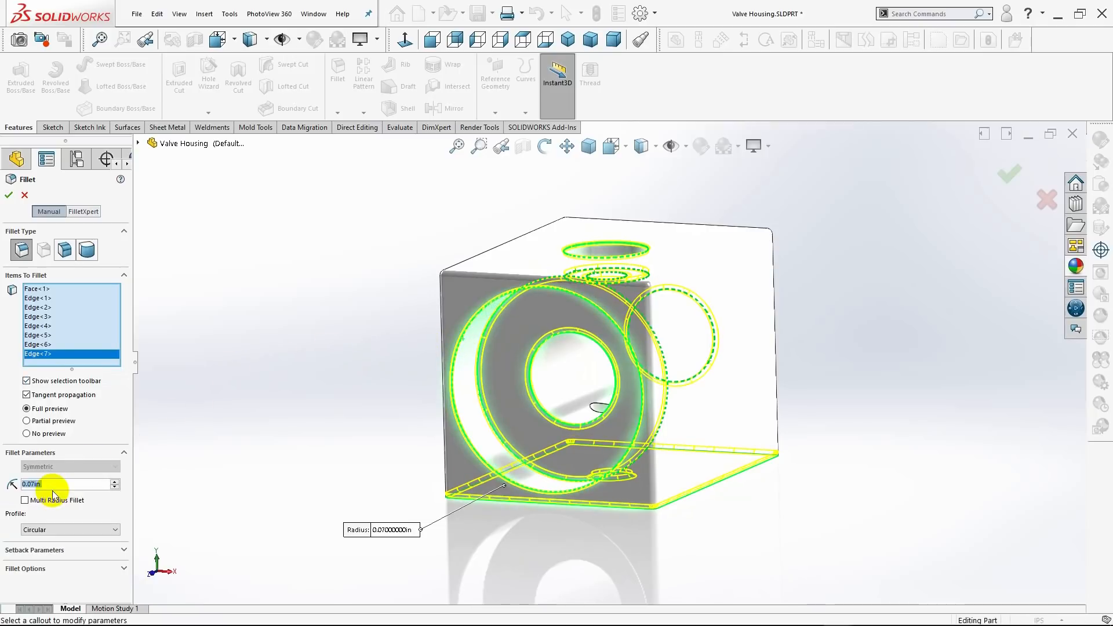
{"action": "left_click", "coordinate": [8, 196]}
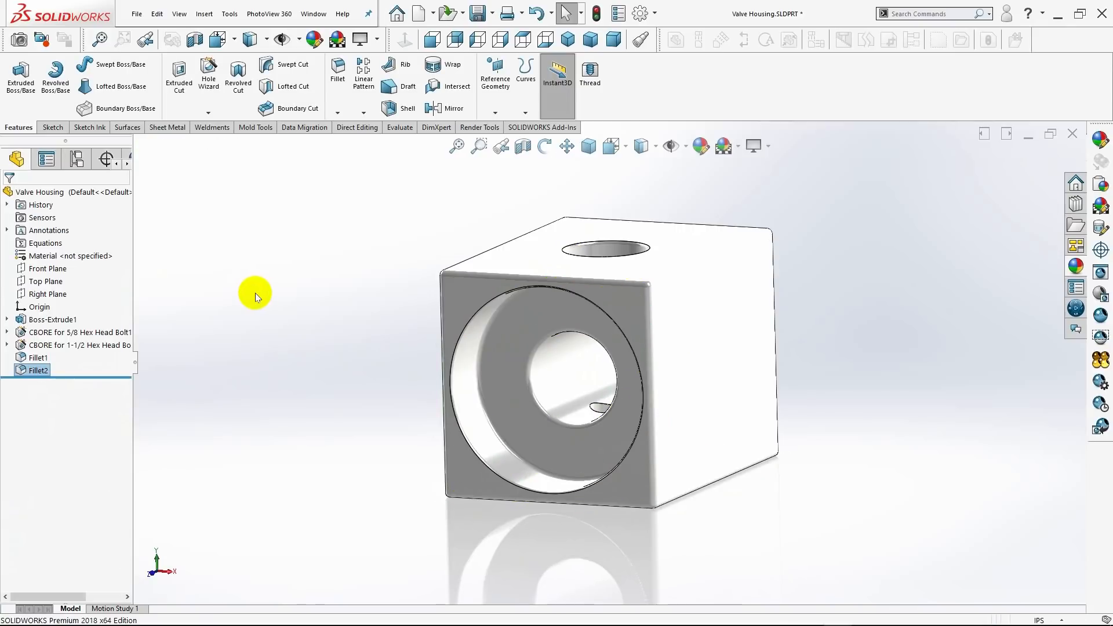
- Show the reference planes on the block and hide them again
{"action": "middle_click_drag", "start_coordinate": [255, 295], "coordinate": [252, 346]}
{"action": "left_click", "coordinate": [576, 43]}
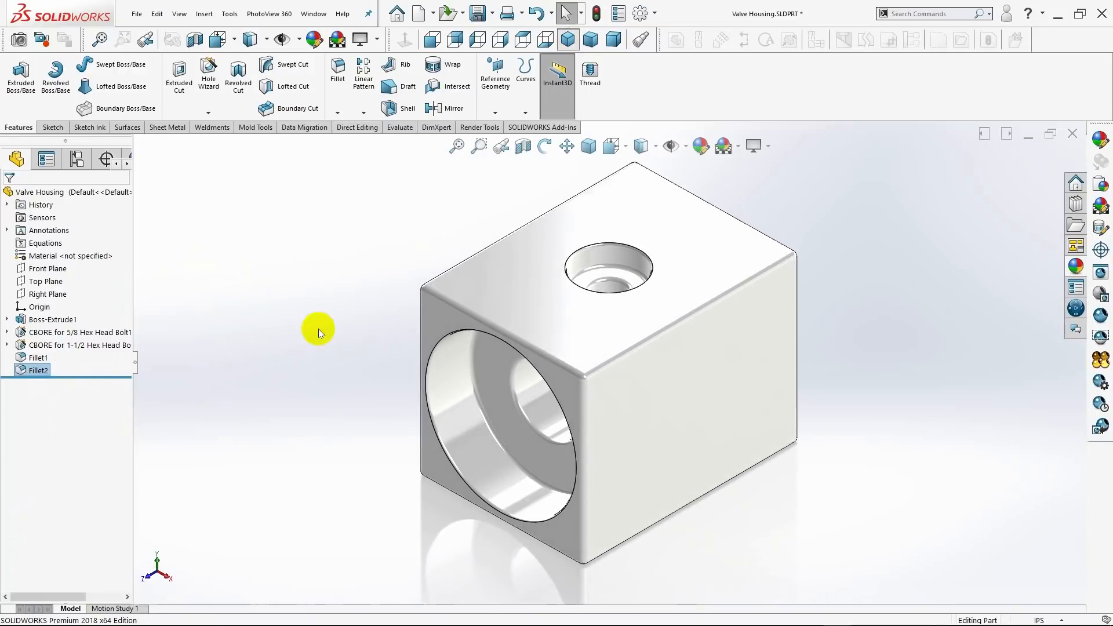
{"action": "middle_click_drag", "start_coordinate": [318, 329], "coordinate": [324, 301]}
{"action": "left_click", "coordinate": [639, 147]}
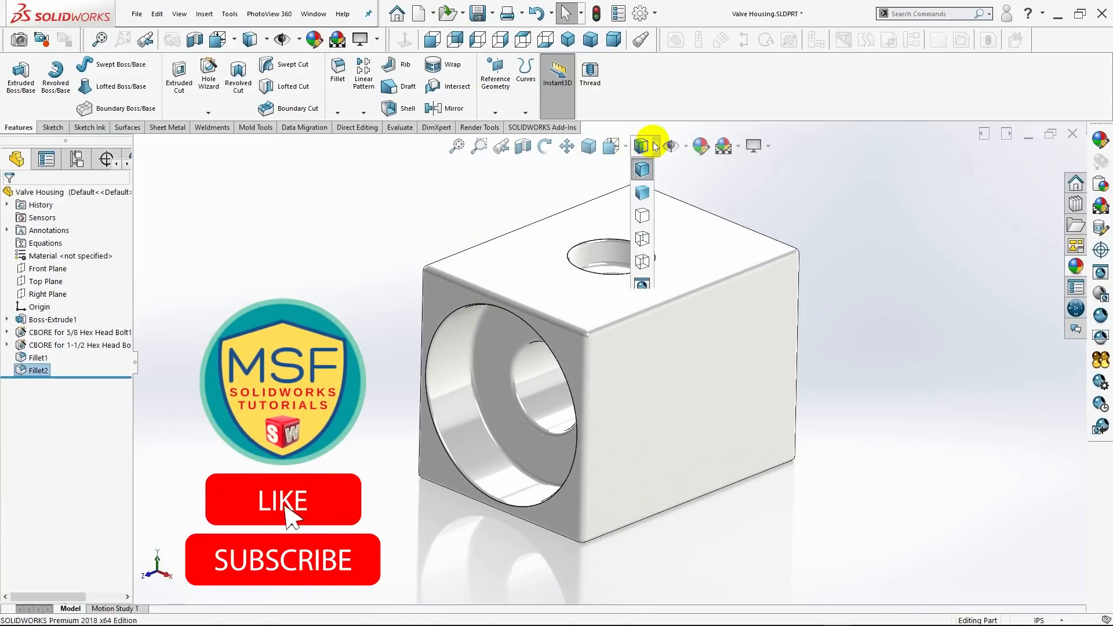
{"action": "left_click", "coordinate": [672, 146]}
{"action": "left_click", "coordinate": [695, 170]}
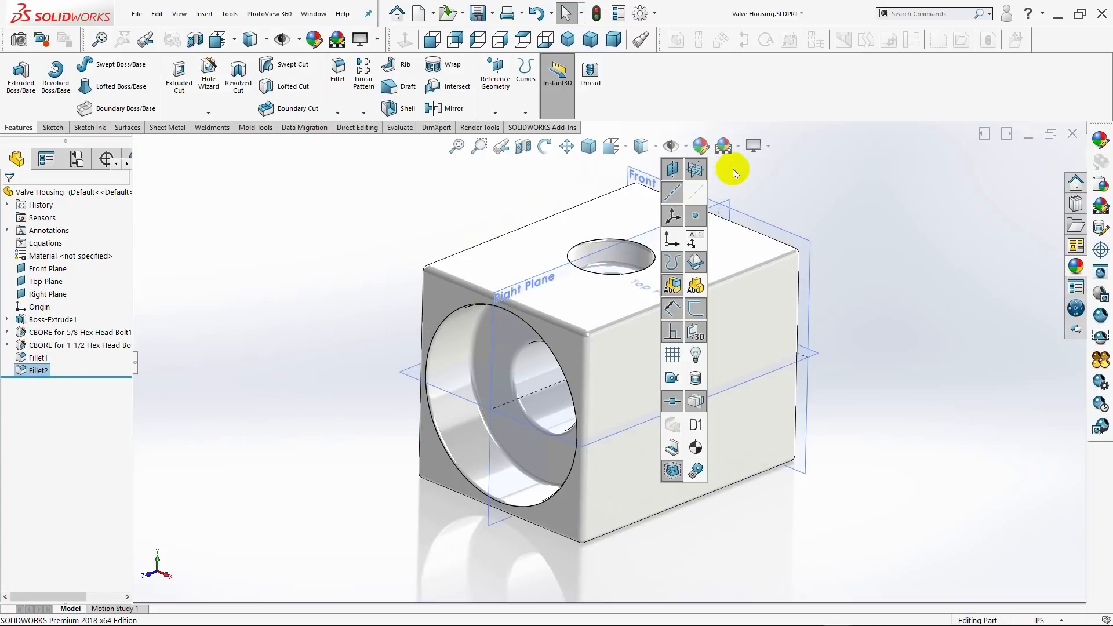
{"action": "left_click", "coordinate": [734, 169]}
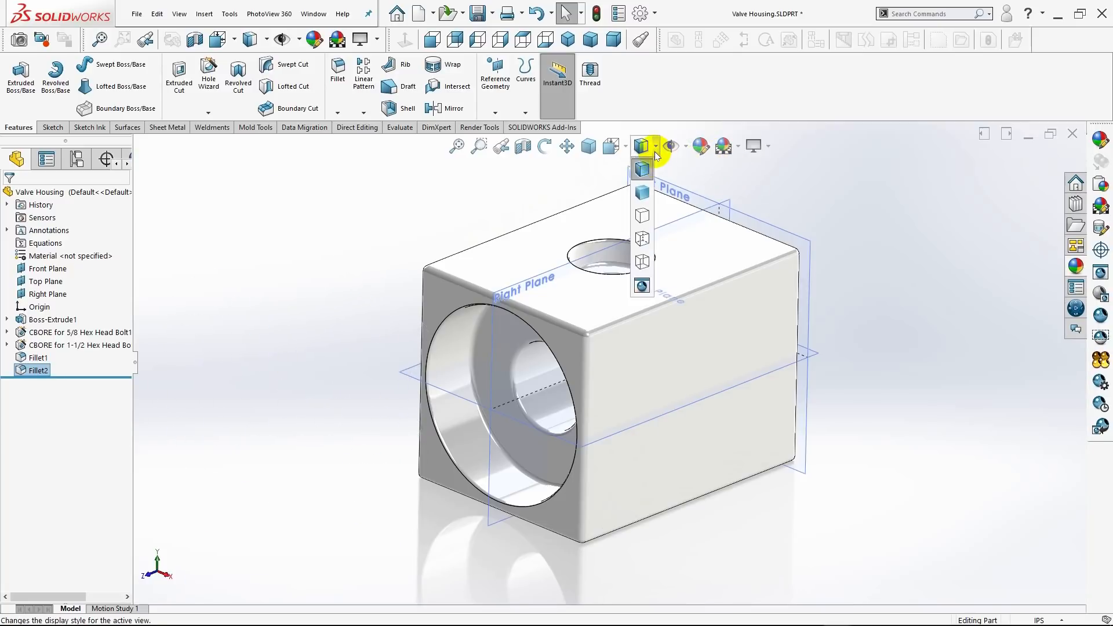
{"action": "mouse_move", "coordinate": [684, 150]}
{"action": "left_click", "coordinate": [694, 168]}
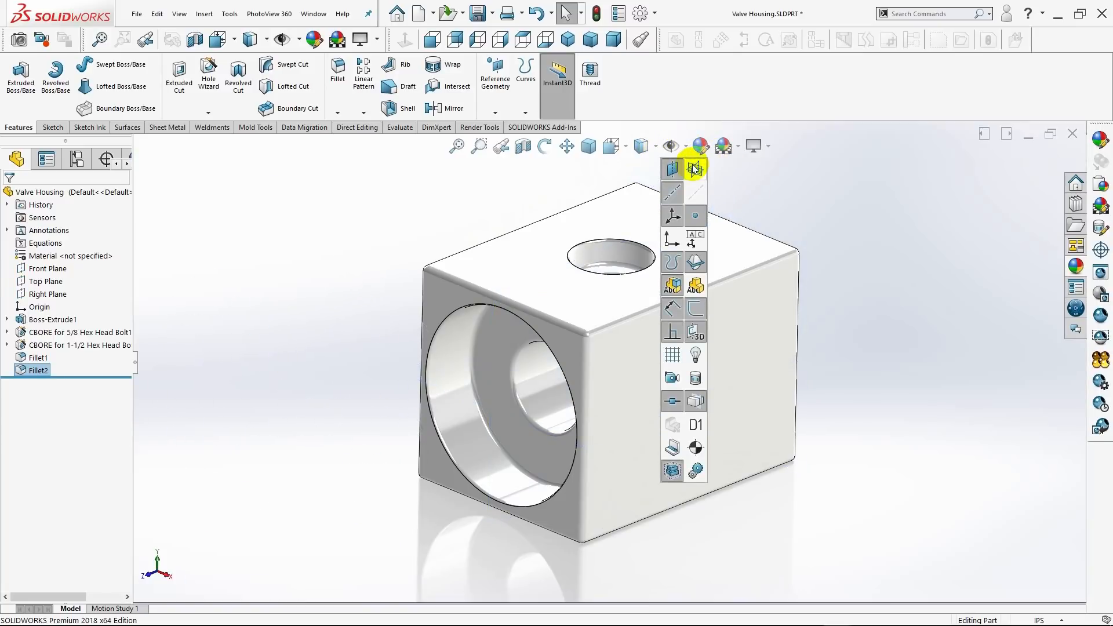
{"action": "left_click", "coordinate": [766, 188]}
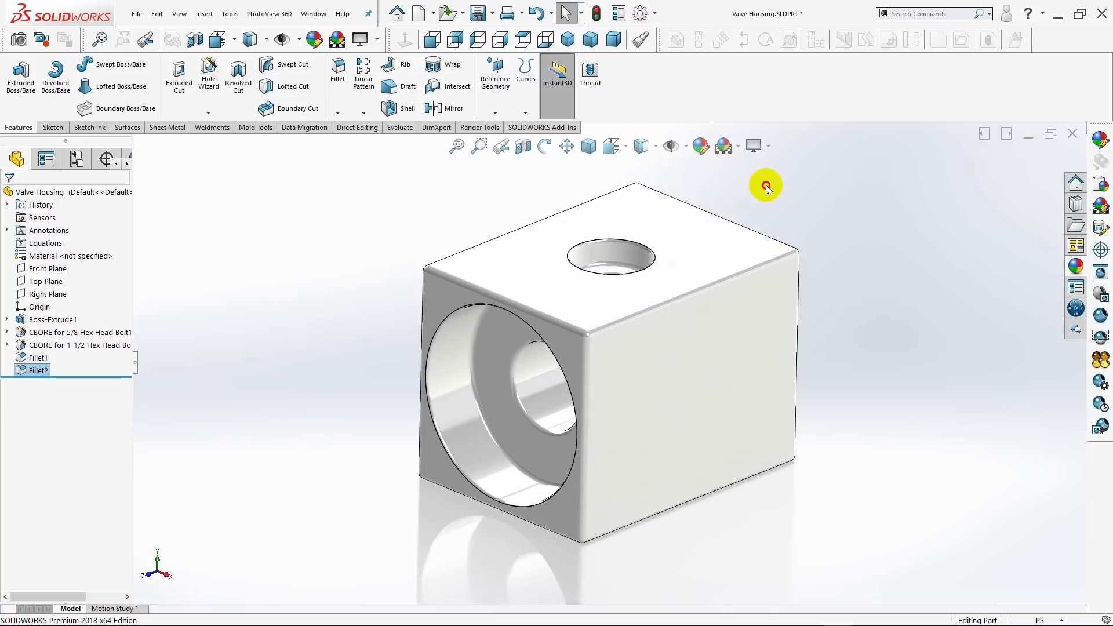
- Try to apply a symmetric 0.07 in fillet to the rims of the front and top counterbore holes
{"action": "left_click", "coordinate": [569, 41]}
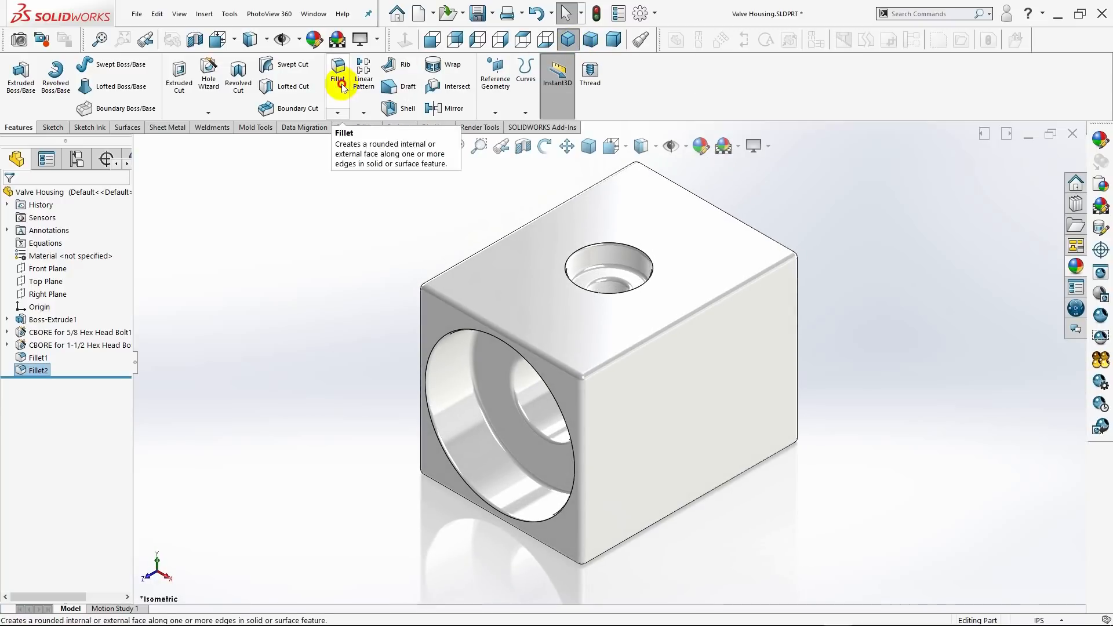
{"action": "left_click", "coordinate": [440, 337]}
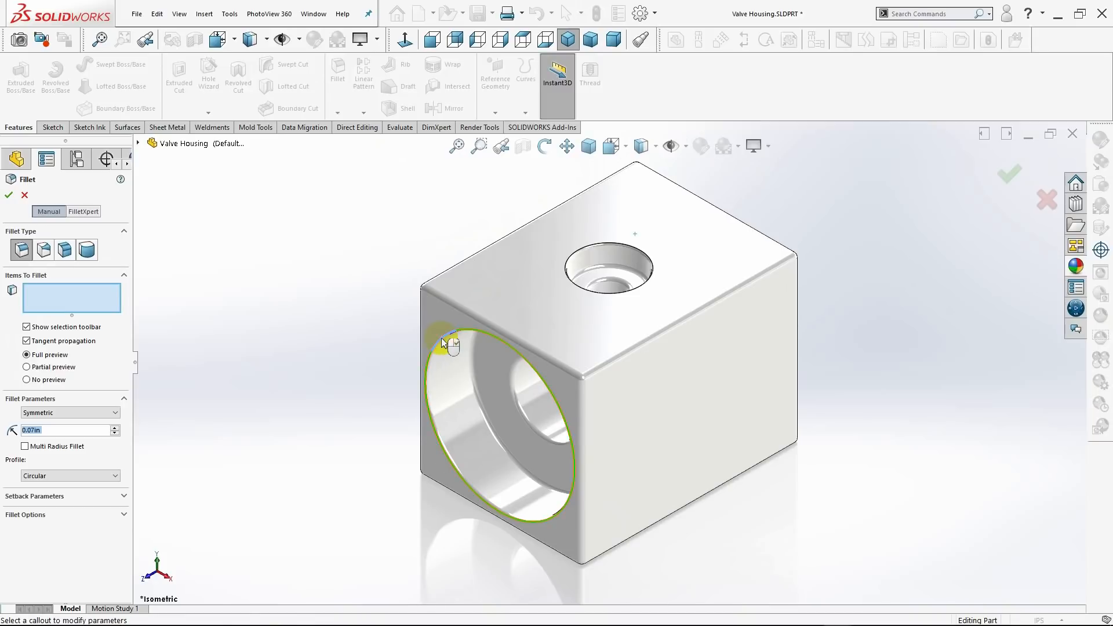
{"action": "left_click", "coordinate": [566, 271]}
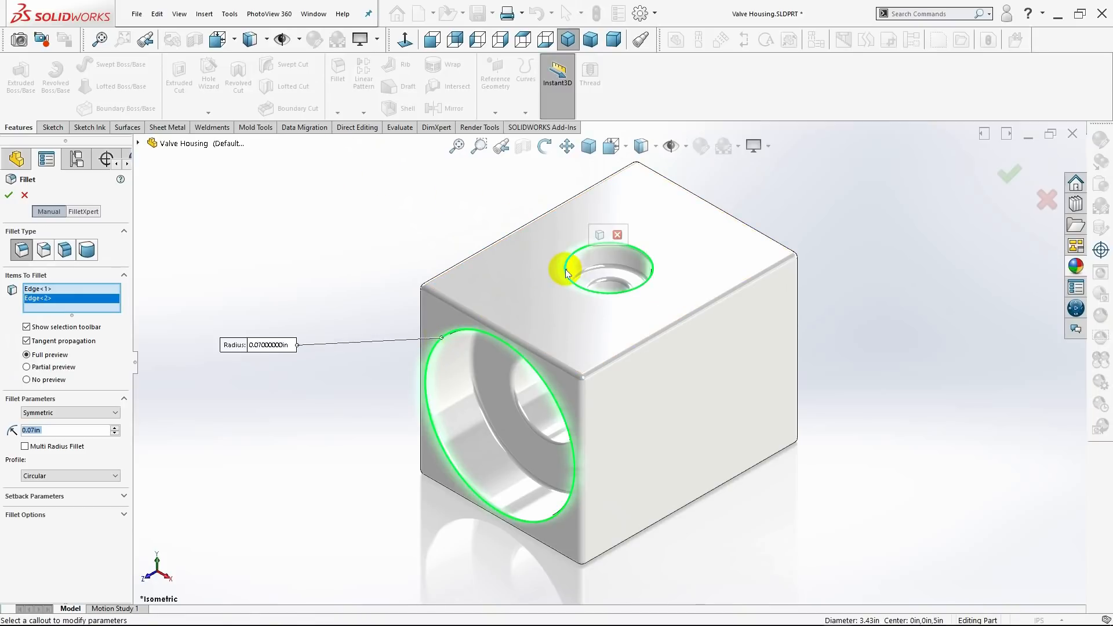
{"action": "left_click", "coordinate": [8, 196]}
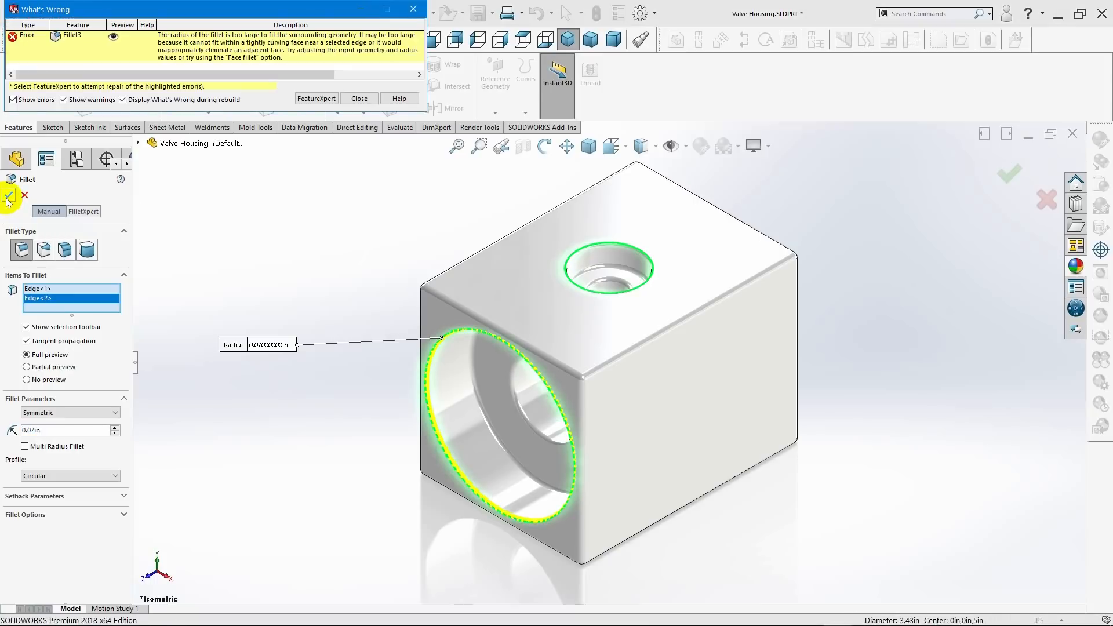
{"action": "left_click", "coordinate": [359, 99]}
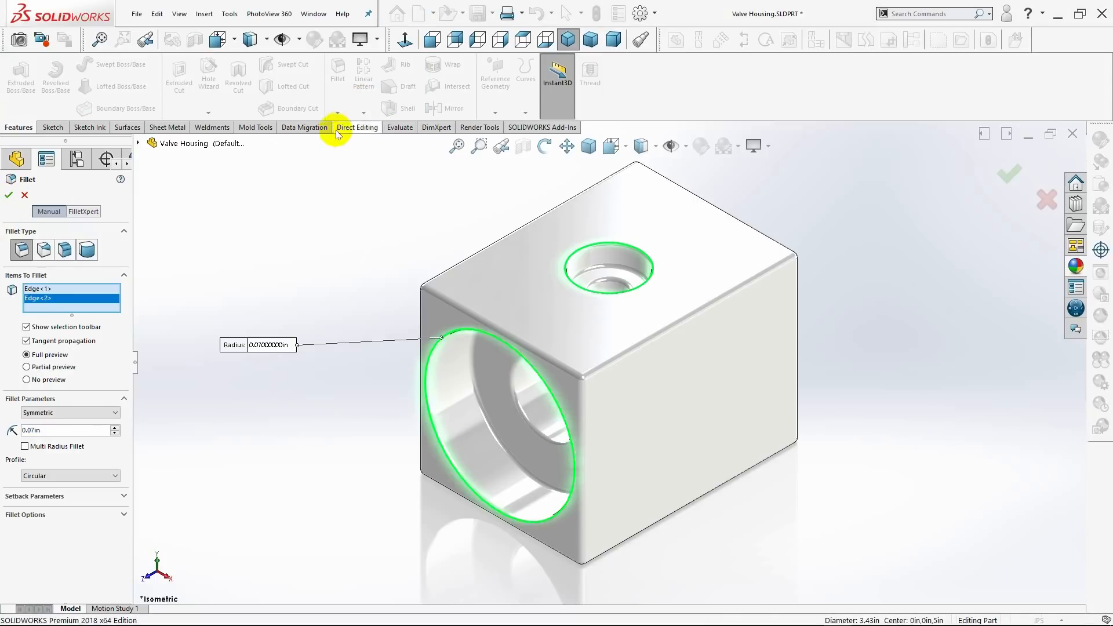
{"action": "left_click", "coordinate": [24, 195]}
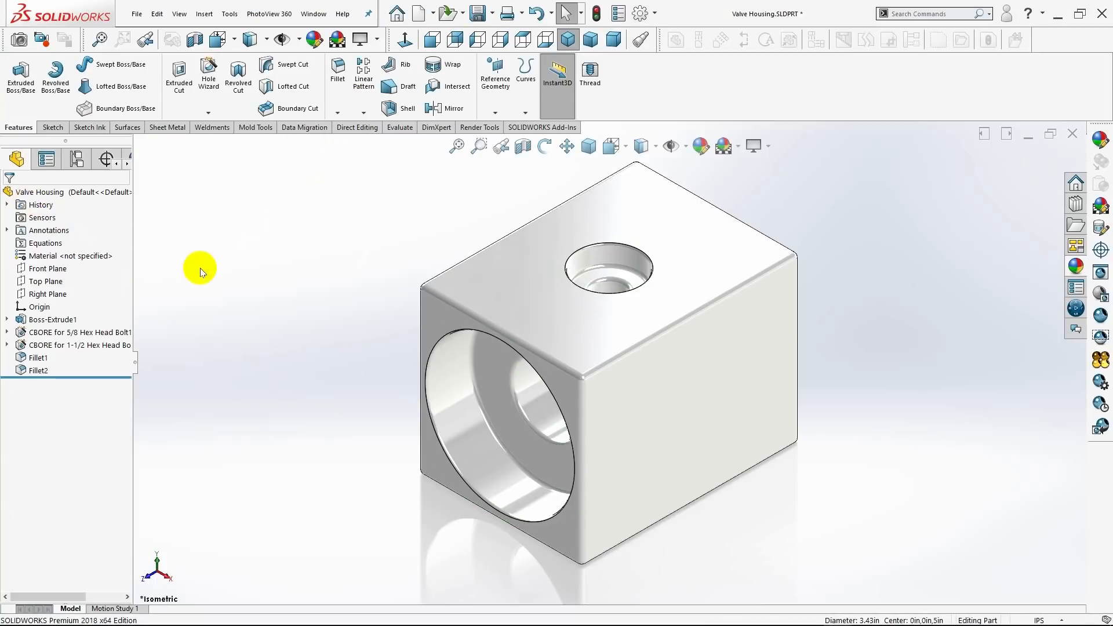
- Create a symmetric 0.07 in fillet on the two edges where the 5/8 hole meets the large bore inside the block
{"action": "middle_click_drag", "start_coordinate": [207, 270], "coordinate": [350, 110]}
{"action": "left_click", "coordinate": [341, 84]}
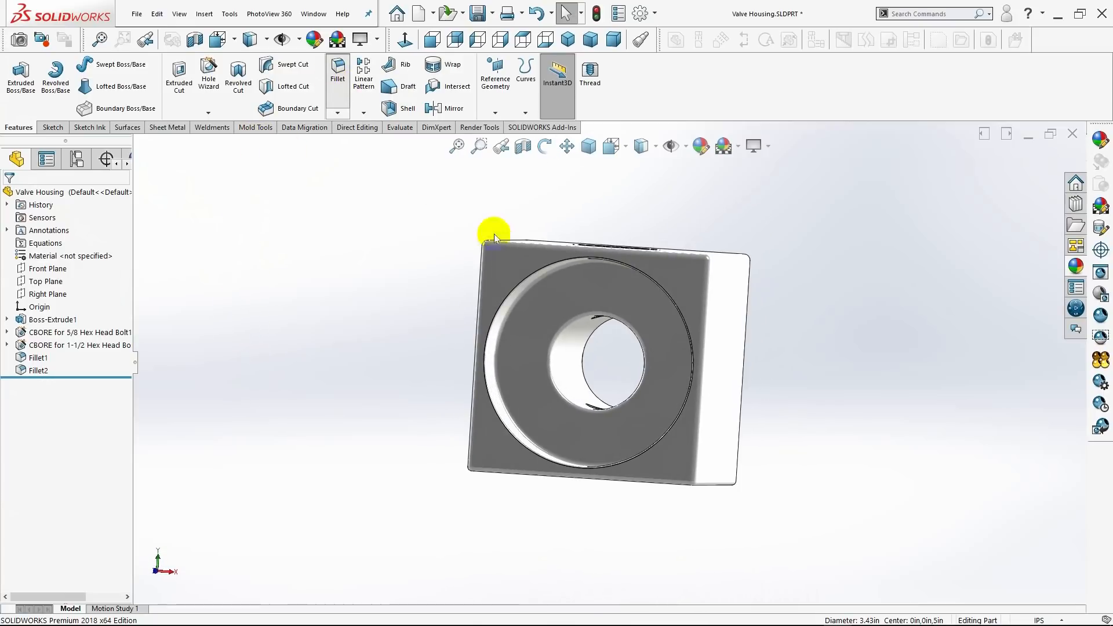
{"action": "middle_click_drag", "start_coordinate": [418, 335], "coordinate": [410, 281]}
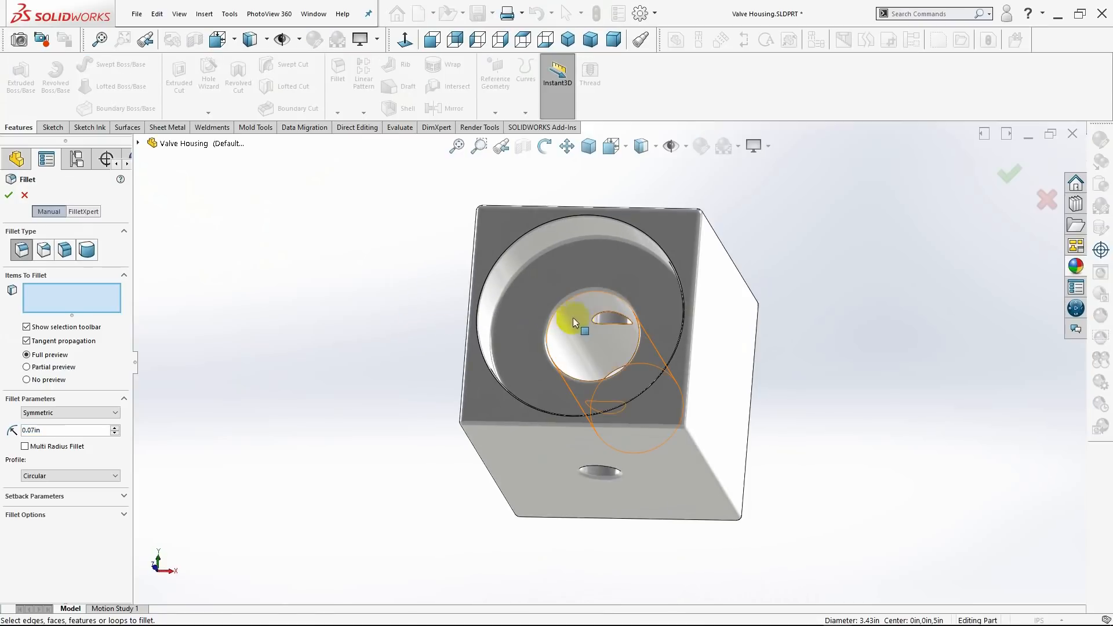
{"action": "left_click", "coordinate": [600, 318]}
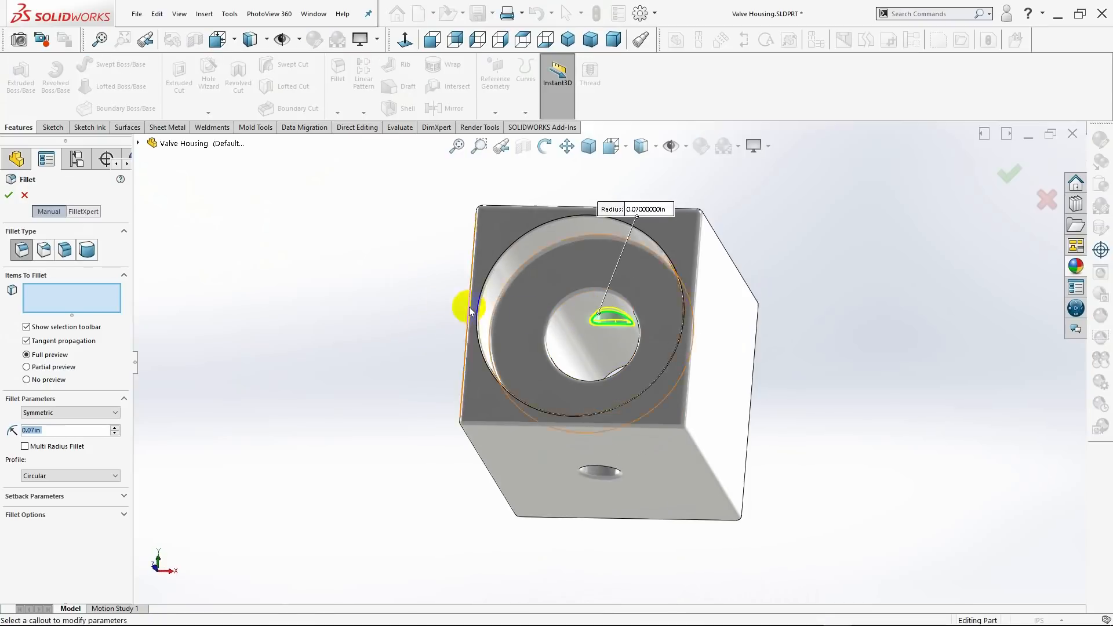
{"action": "middle_click_drag", "start_coordinate": [459, 306], "coordinate": [574, 413]}
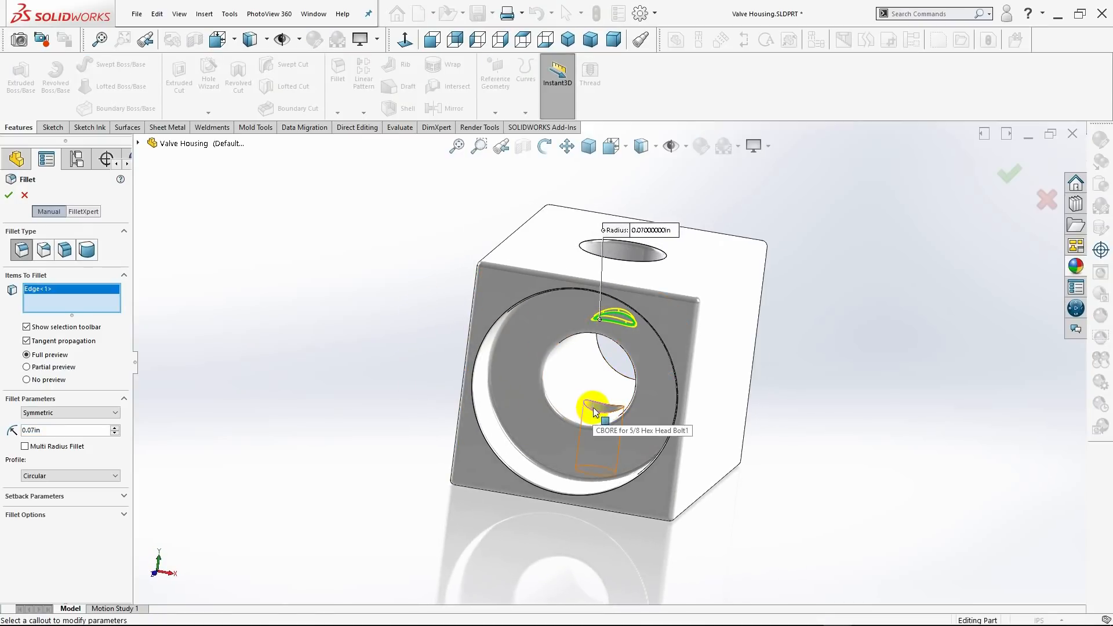
{"action": "left_click", "coordinate": [595, 411]}
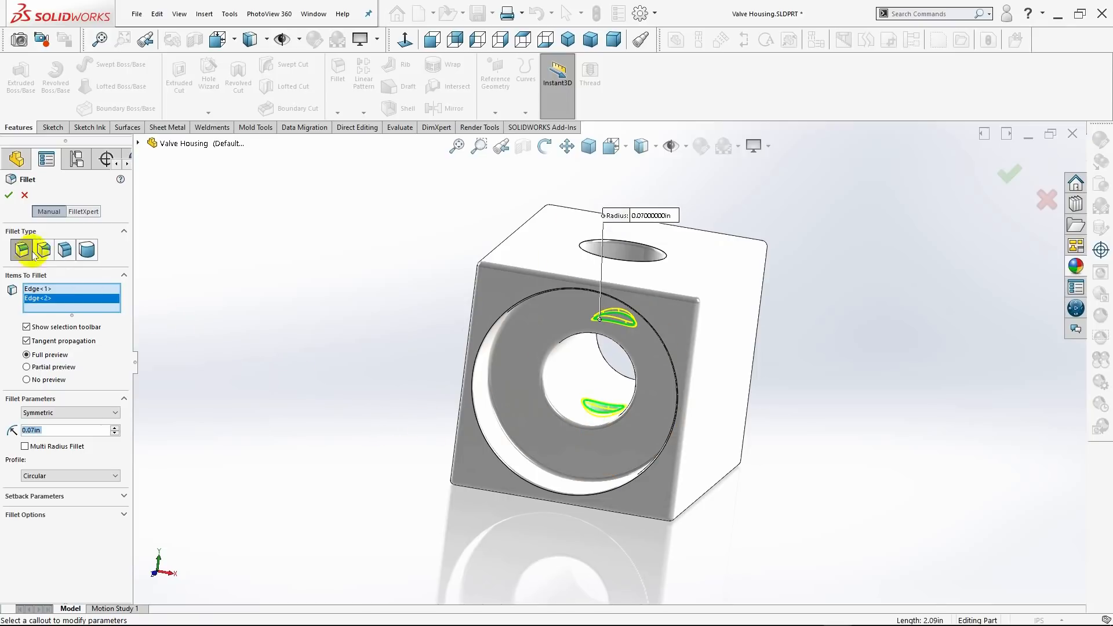
{"action": "left_click", "coordinate": [7, 195]}
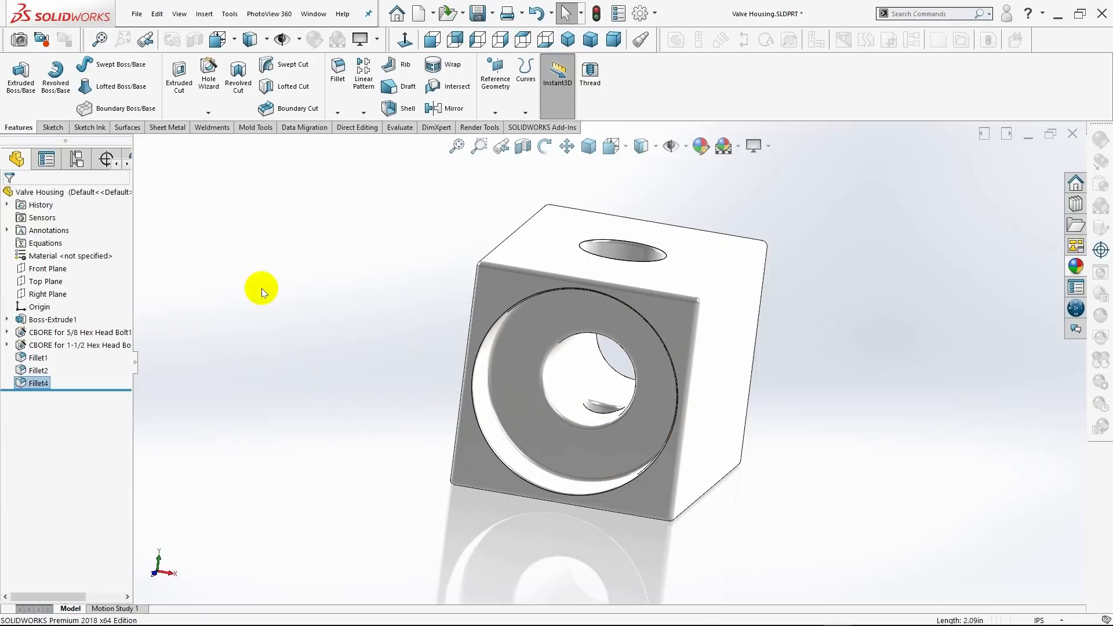
{"action": "middle_click_drag", "start_coordinate": [262, 288], "coordinate": [233, 346]}
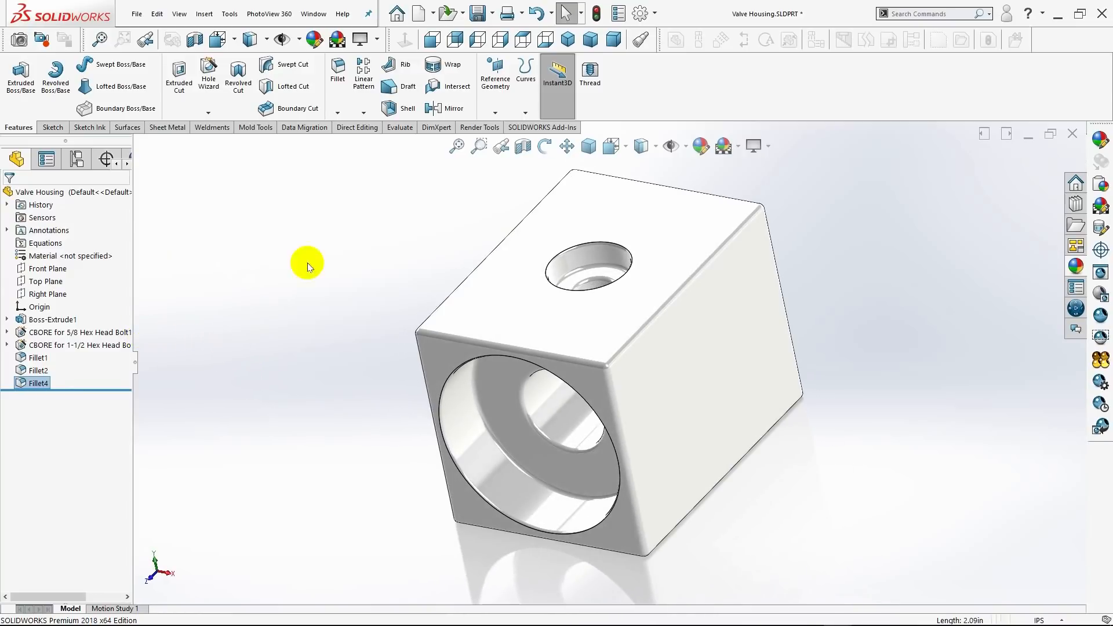
- Create a planar section view of the block in isometric orientation, parallel to the Front Plane at a 2.60 in offset
{"action": "left_click", "coordinate": [570, 44]}
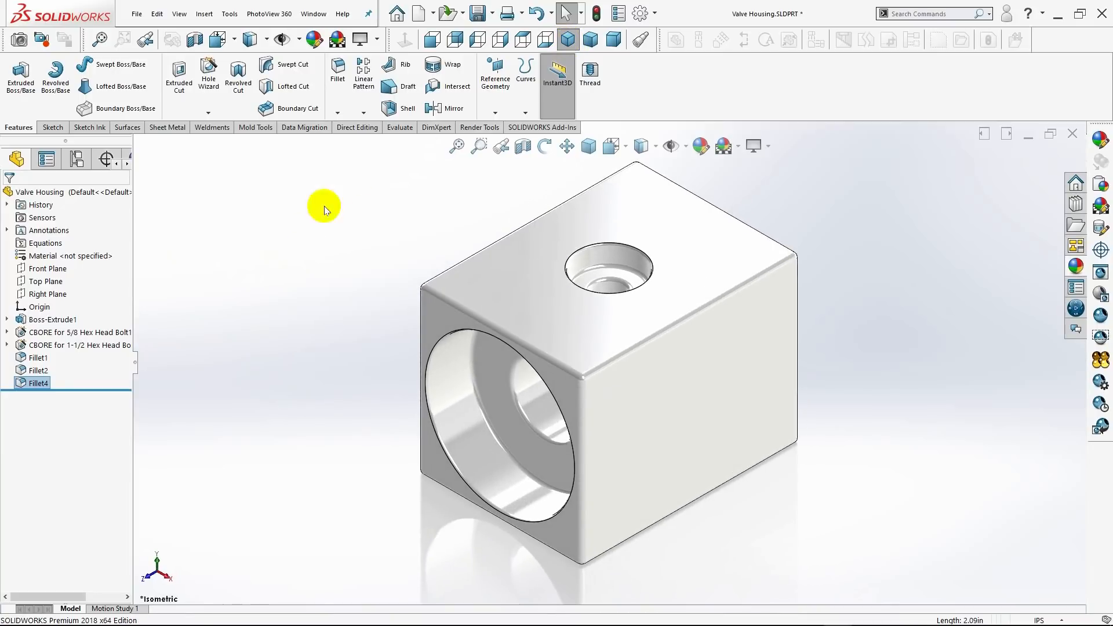
{"action": "left_click", "coordinate": [501, 147]}
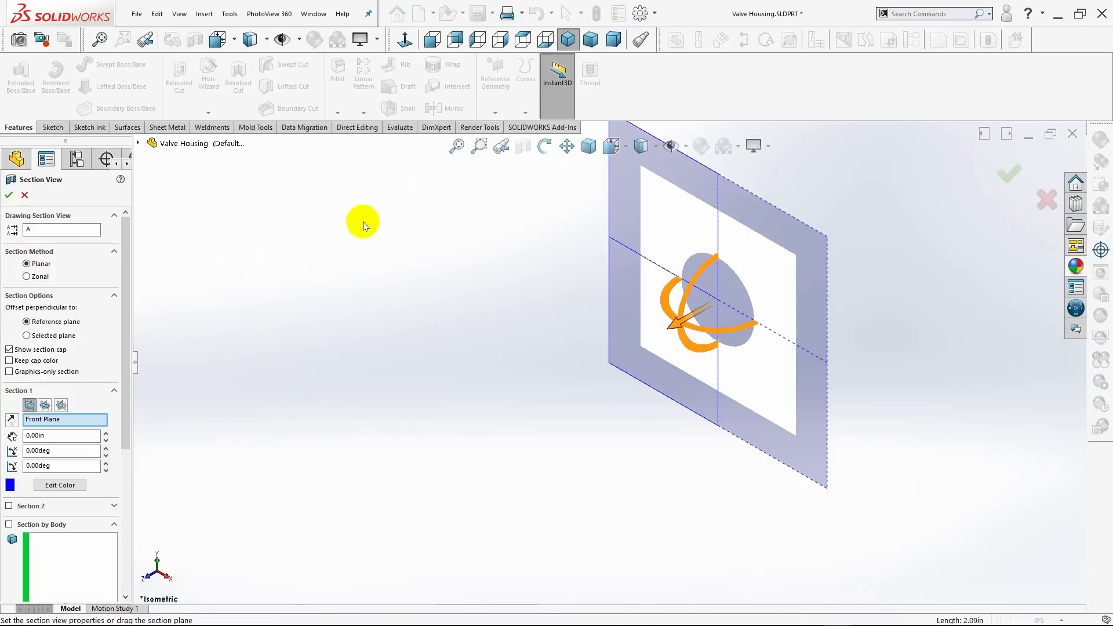
{"action": "left_click_drag", "start_coordinate": [679, 329], "coordinate": [572, 408]}
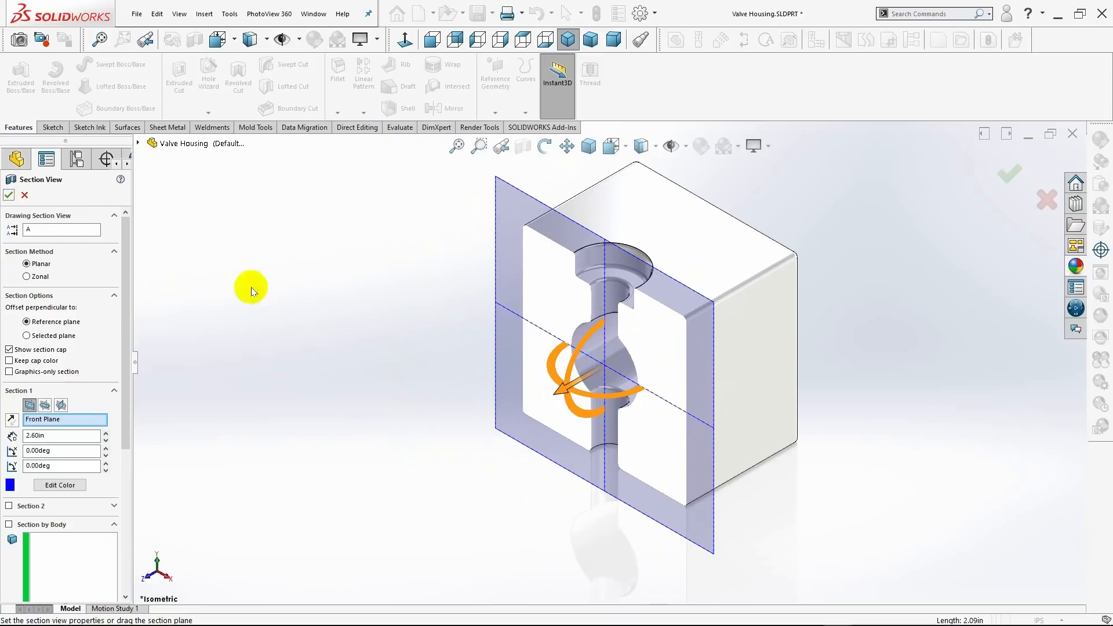
{"action": "left_click", "coordinate": [9, 196]}
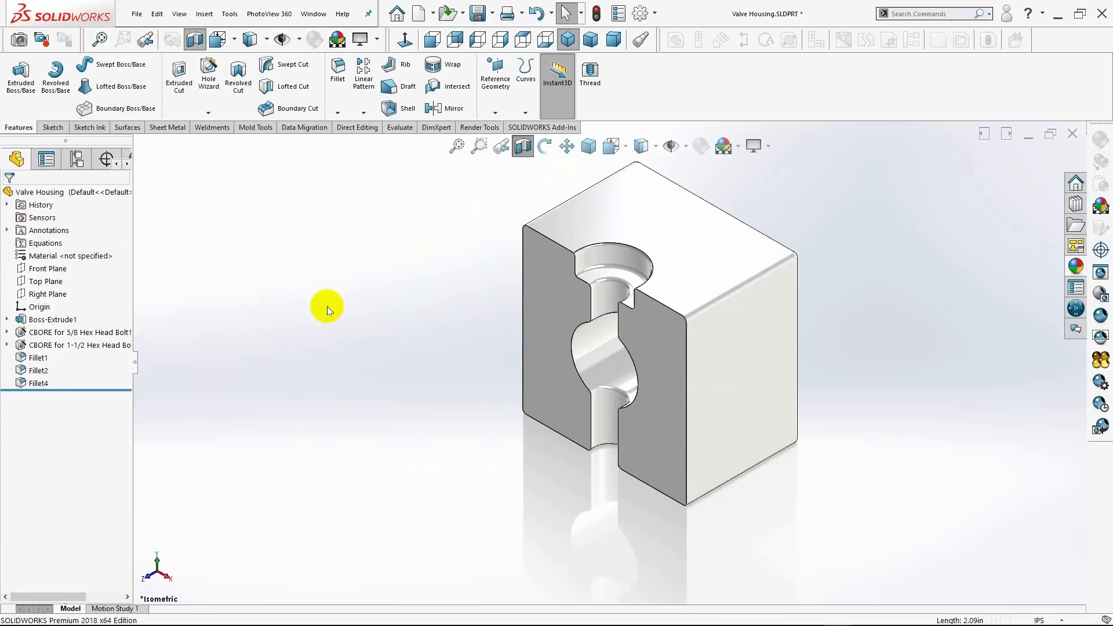
- Examine the sectioned block's inner holes in trimetric, dimetric and isometric orientation and turn the section view off
{"action": "left_click", "coordinate": [591, 40]}
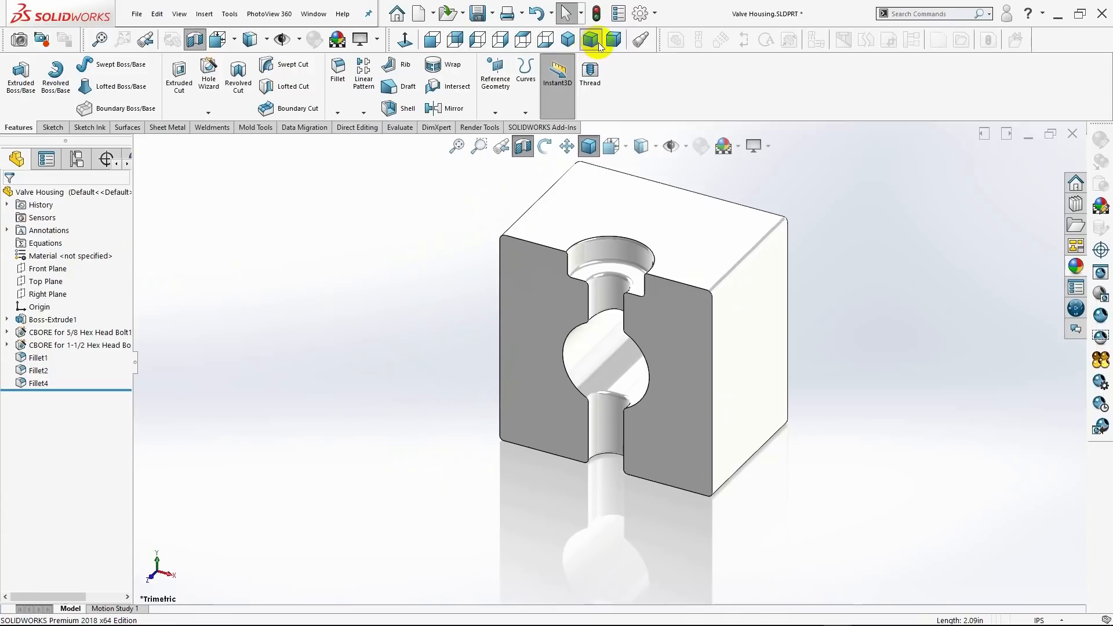
{"action": "left_click", "coordinate": [613, 42]}
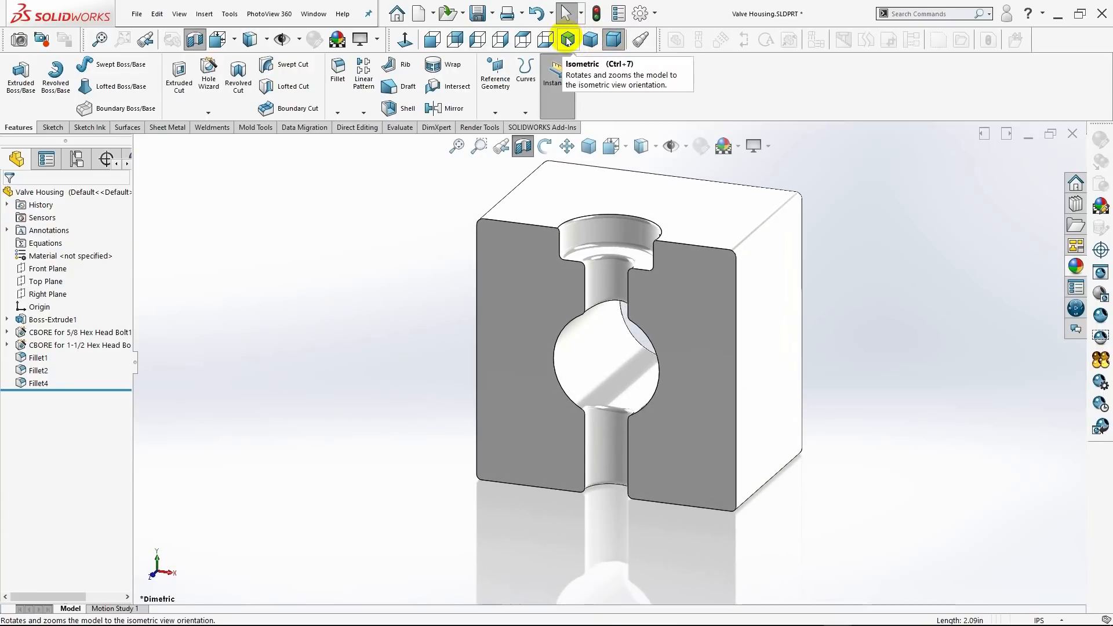
{"action": "left_click", "coordinate": [567, 39]}
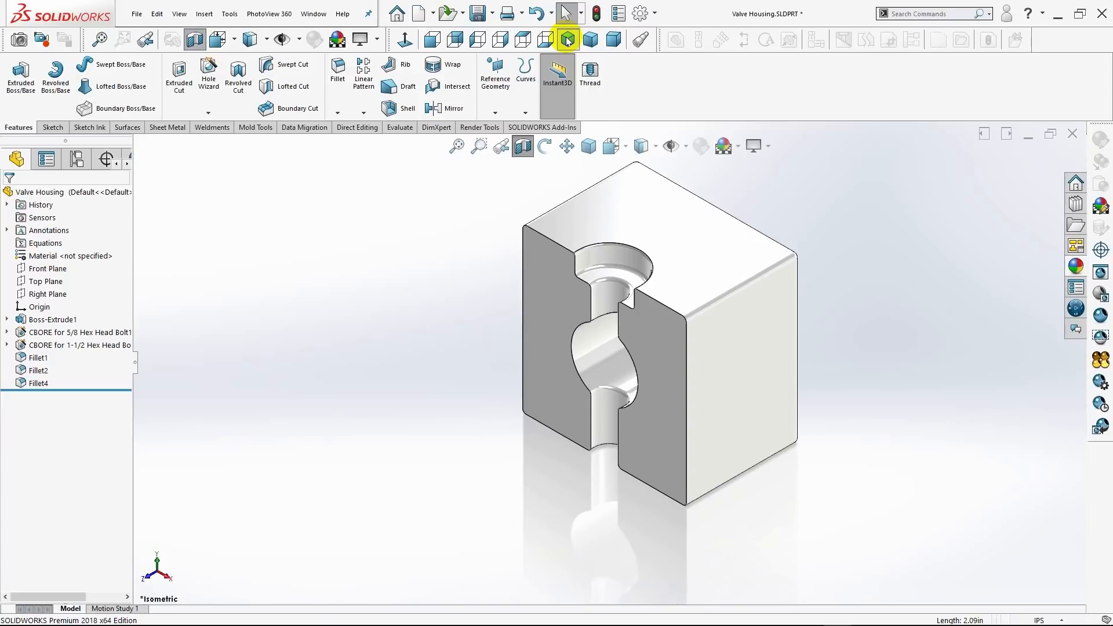
{"action": "left_click", "coordinate": [522, 147]}
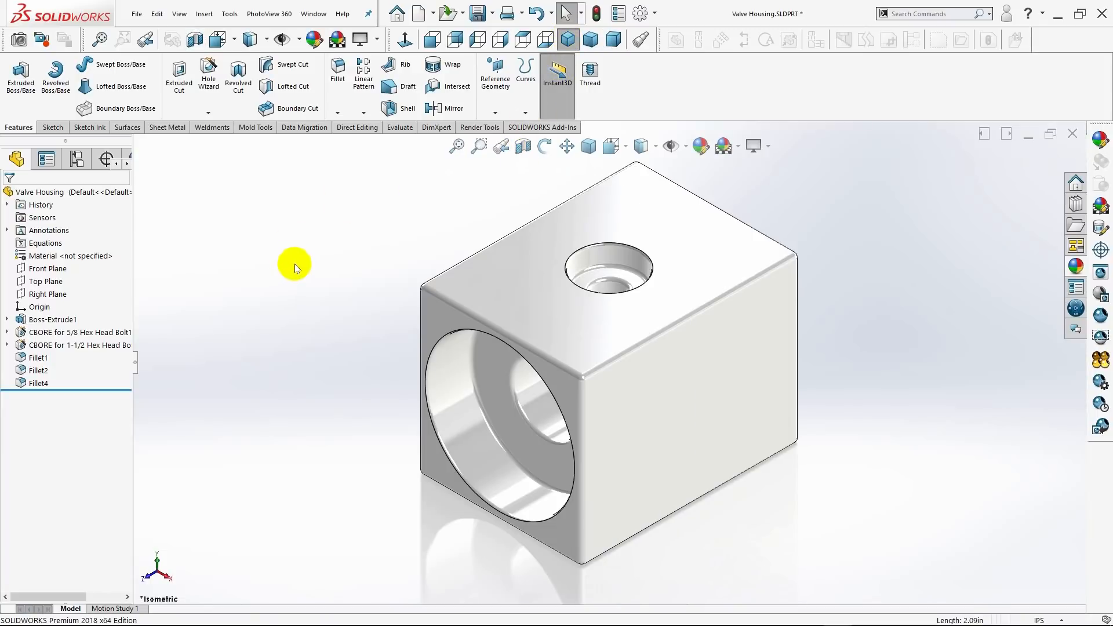
- View the whole block in trimetric and dimetric, return to isometric and set the display style to Shaded without edges
{"action": "left_click", "coordinate": [589, 44]}
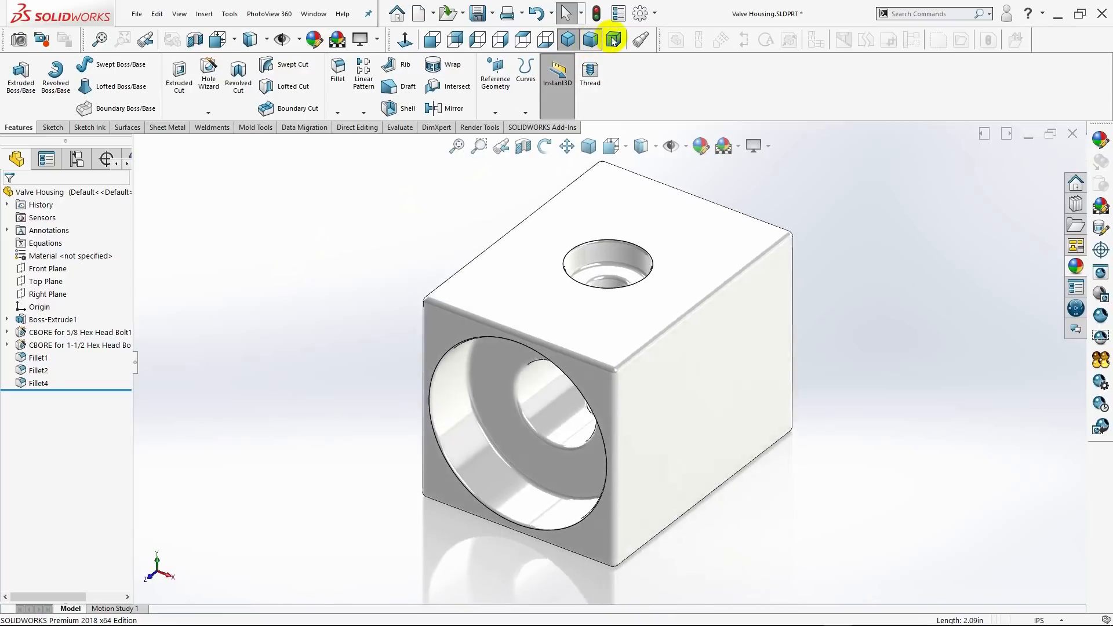
{"action": "left_click", "coordinate": [614, 40]}
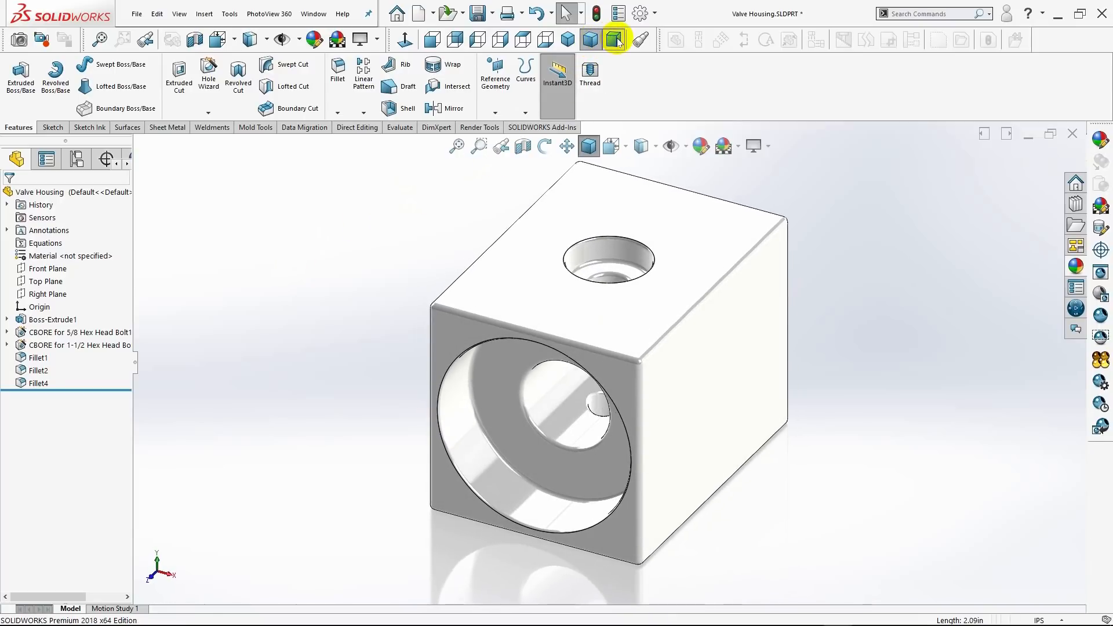
{"action": "left_click", "coordinate": [568, 41]}
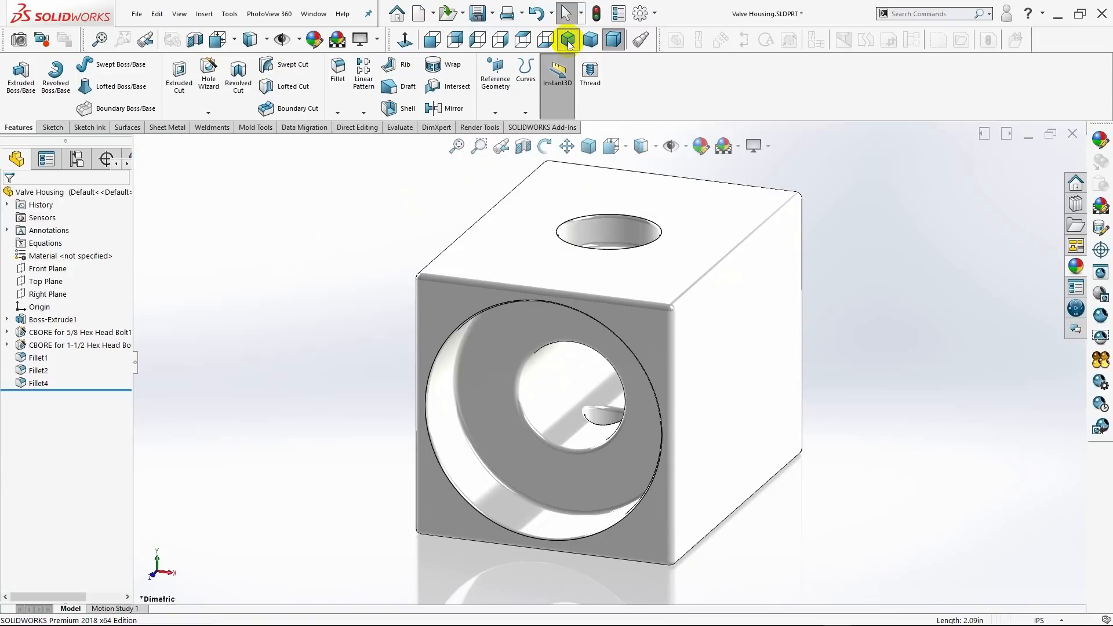
{"action": "left_click", "coordinate": [659, 146]}
{"action": "left_click", "coordinate": [643, 189]}
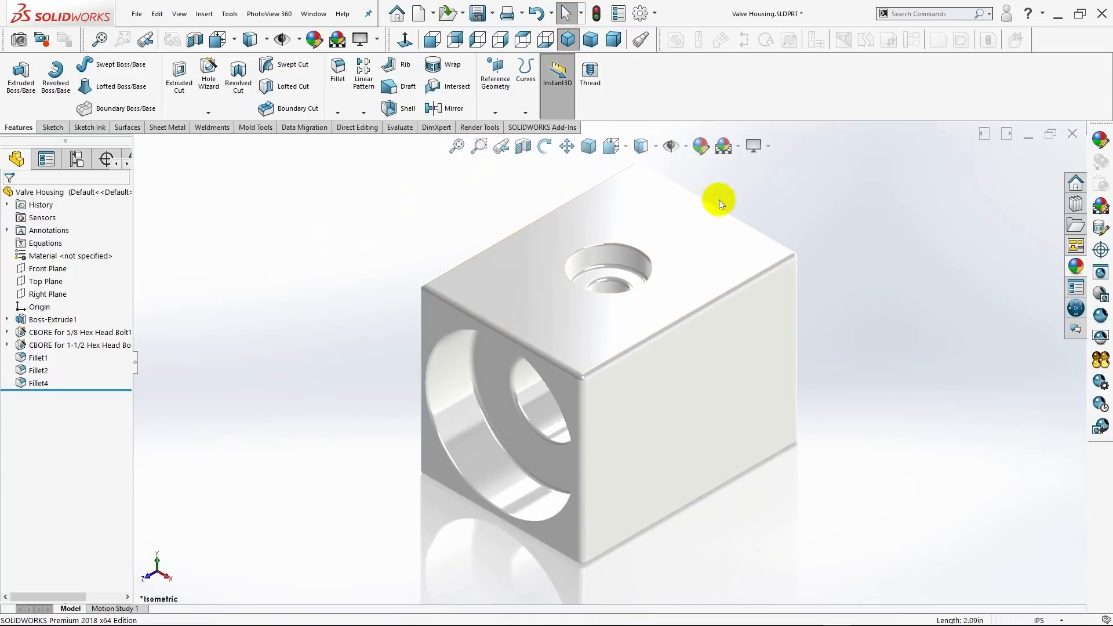